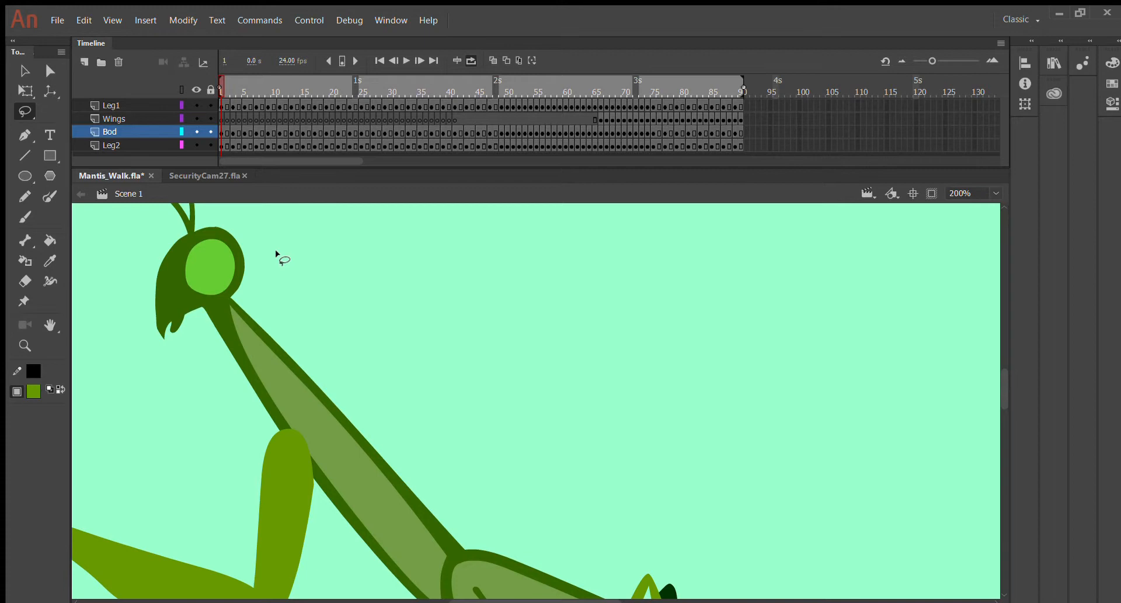
- Turn off looping for the timeline range and turn on onion skinning at frame 1 of the mantis walk
scroll(505, 412, down, 3)
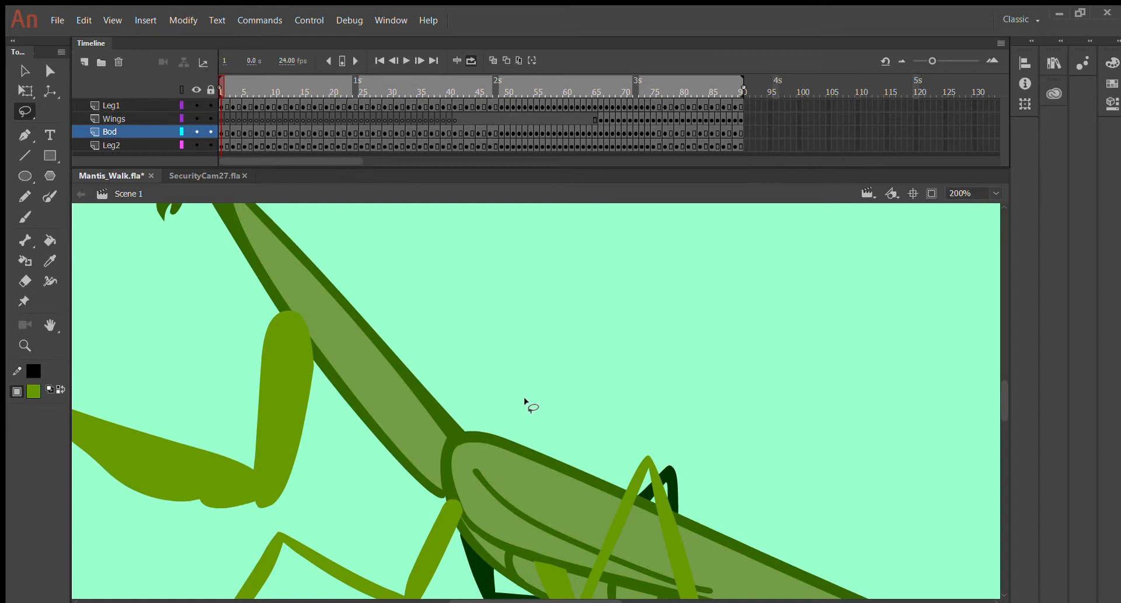
click(471, 61)
click(493, 59)
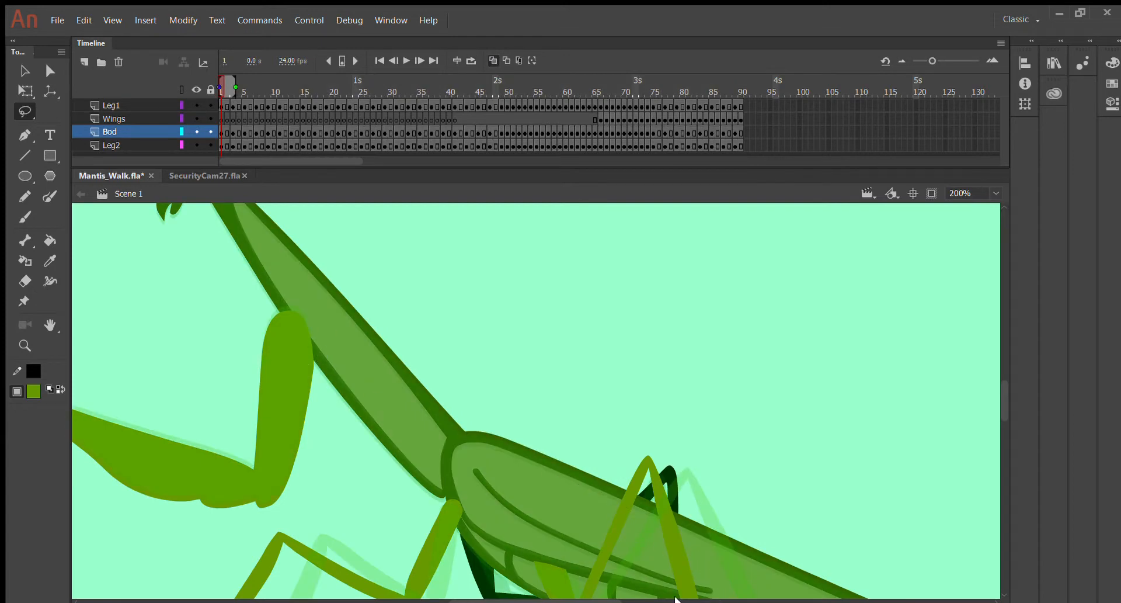
- Examine the mantis's raised foreleg at 400% on frame 1 against its onion-skinned next position
drag(608, 600, 537, 600)
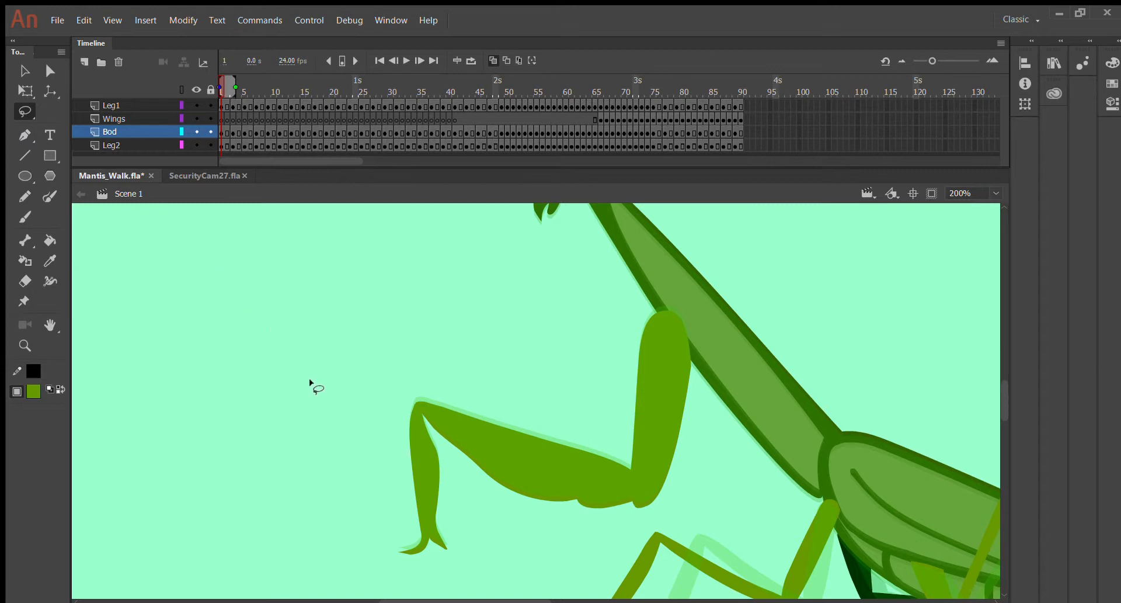
key(ctrl+equal)
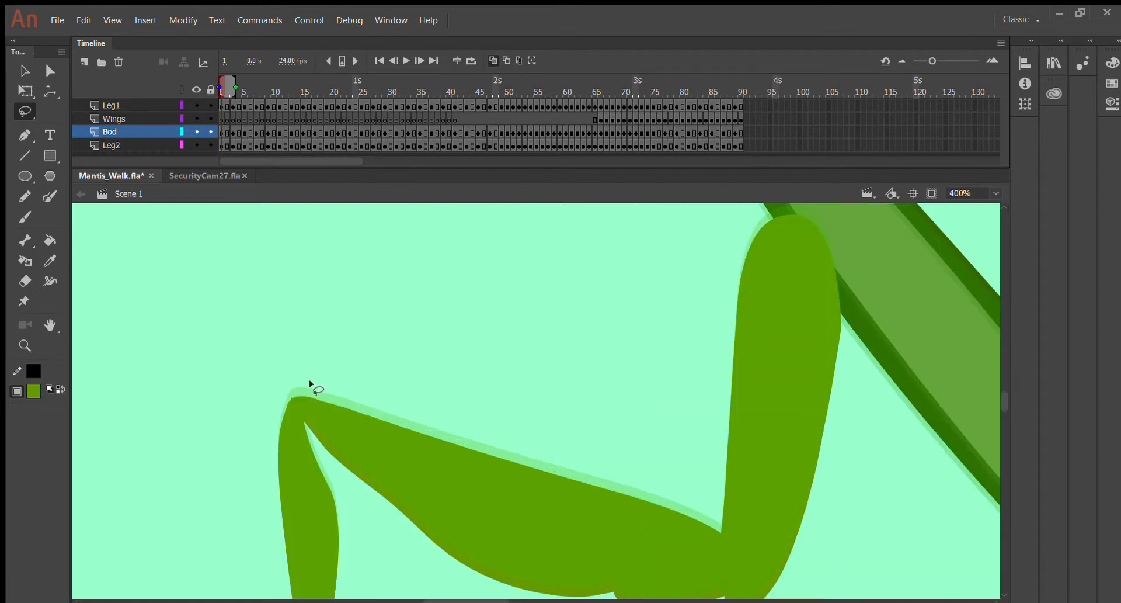
scroll(345, 394, down, 3)
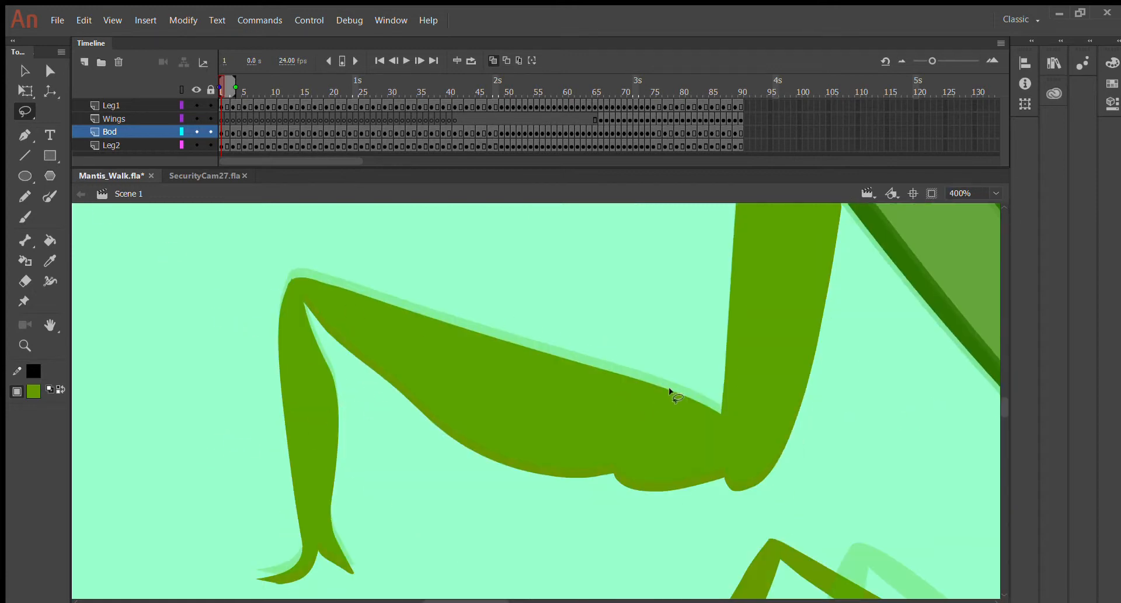
mouse_move(712, 387)
mouse_down()
mouse_move(702, 360)
mouse_move(715, 421)
mouse_up()
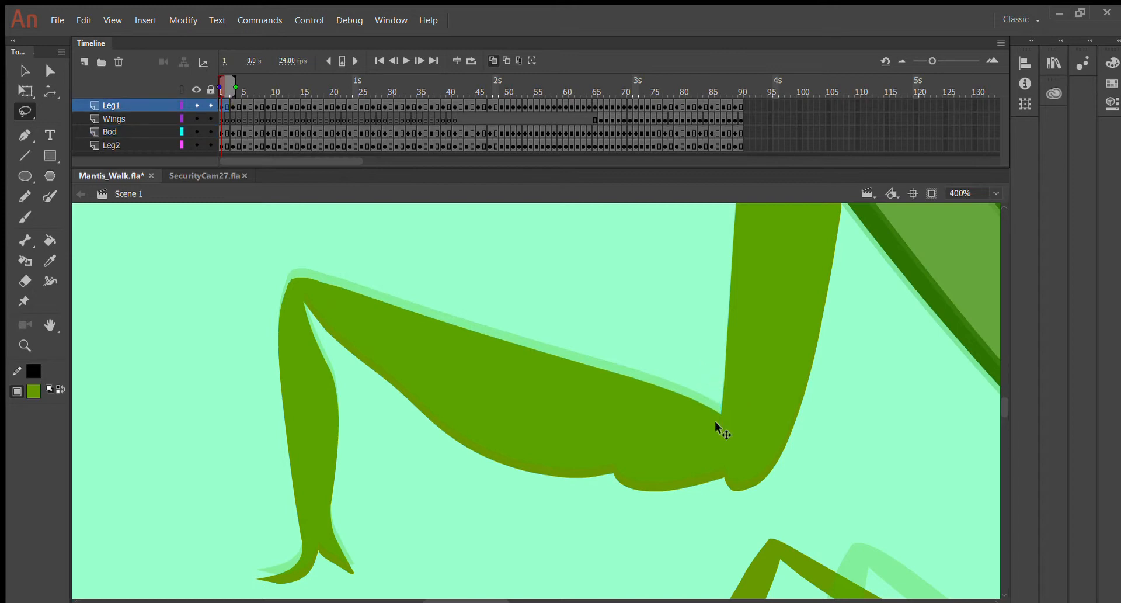
click(535, 403)
scroll(165, 438, down, 1)
scroll(186, 410, up, 1)
scroll(215, 374, down, 1)
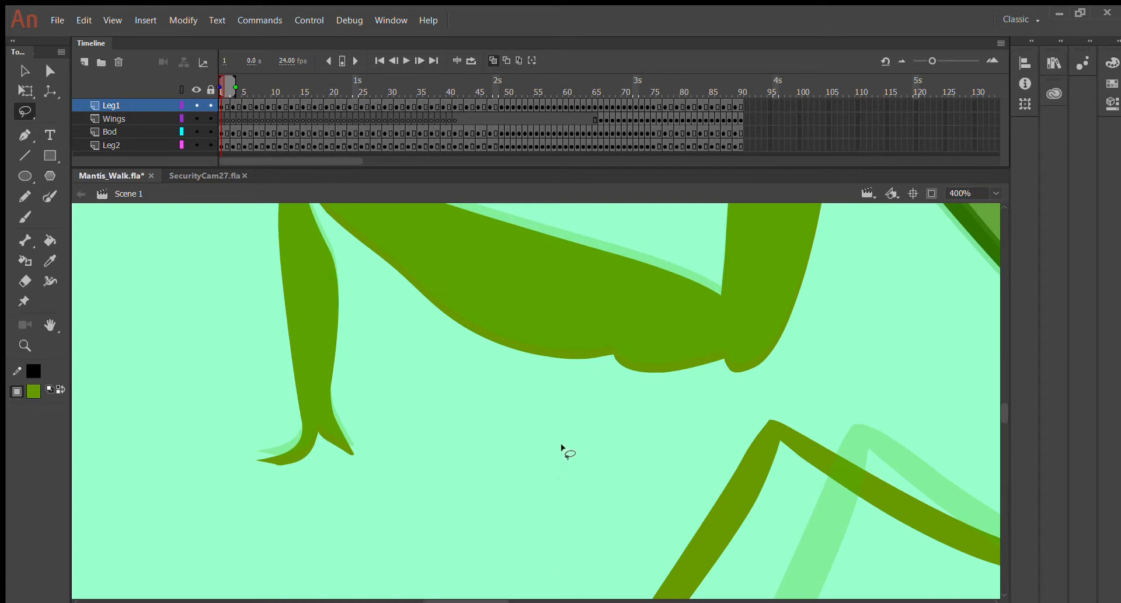
scroll(675, 365, up, 1)
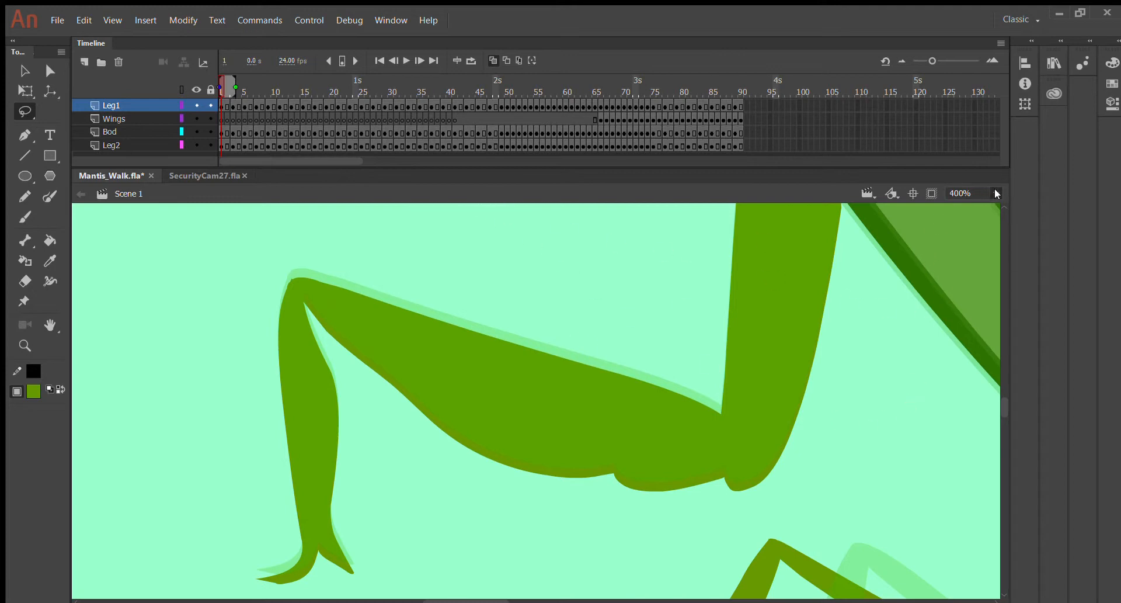
- Compare the mantis's head, body and walking legs at 200% with their onion-skinned positions around frame 1
key(ctrl+minus)
scroll(572, 299, up, 2)
scroll(570, 297, down, 2)
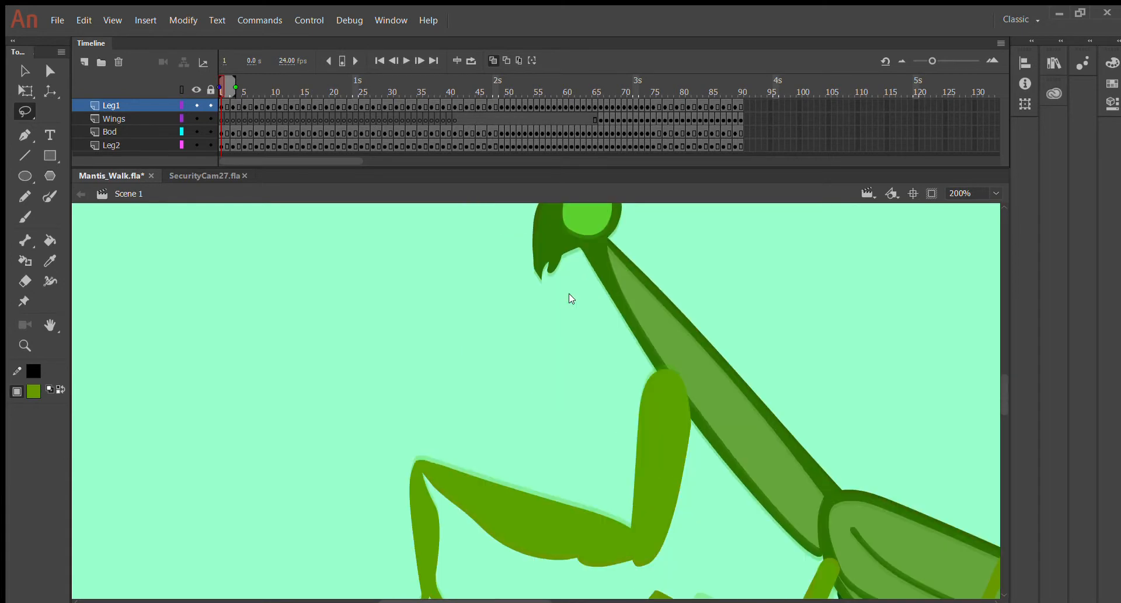
scroll(574, 290, down, 3)
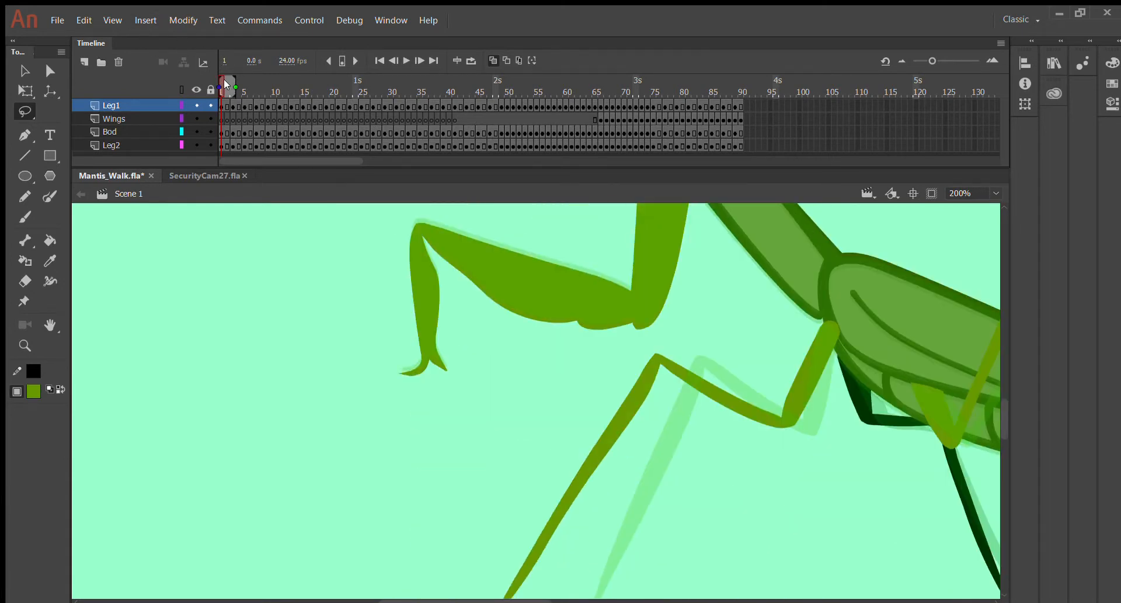
mouse_move(225, 82)
mouse_down()
mouse_move(240, 77)
mouse_move(219, 73)
mouse_move(310, 65)
mouse_move(232, 67)
mouse_move(167, 40)
mouse_move(422, 82)
mouse_move(283, 60)
mouse_move(309, 86)
mouse_move(632, 125)
mouse_move(58, 118)
mouse_up()
scroll(653, 344, up, 5)
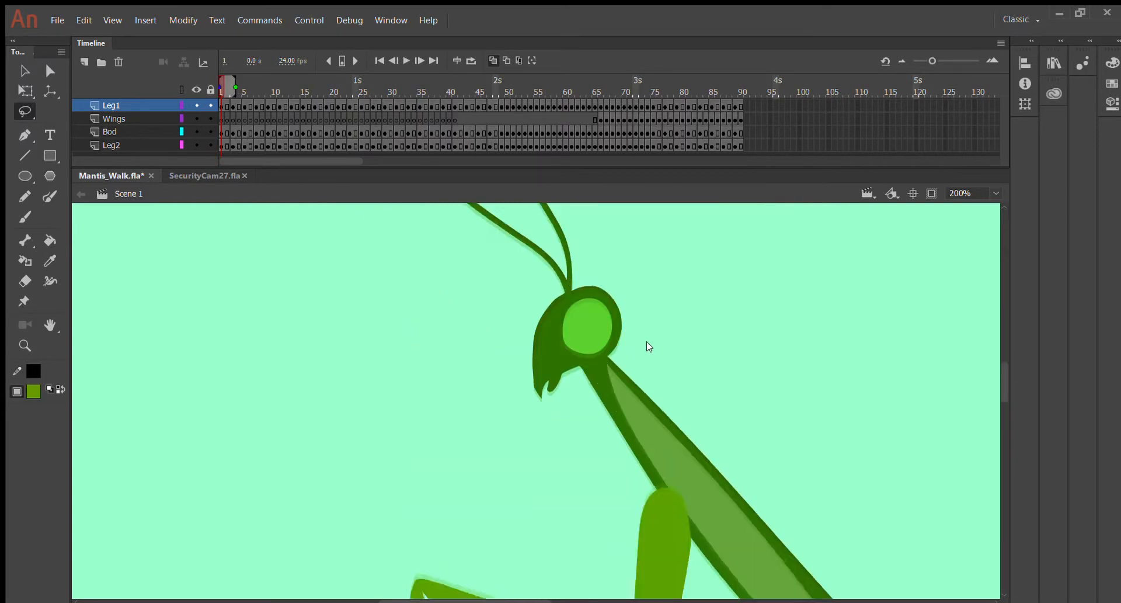
scroll(647, 346, down, 5)
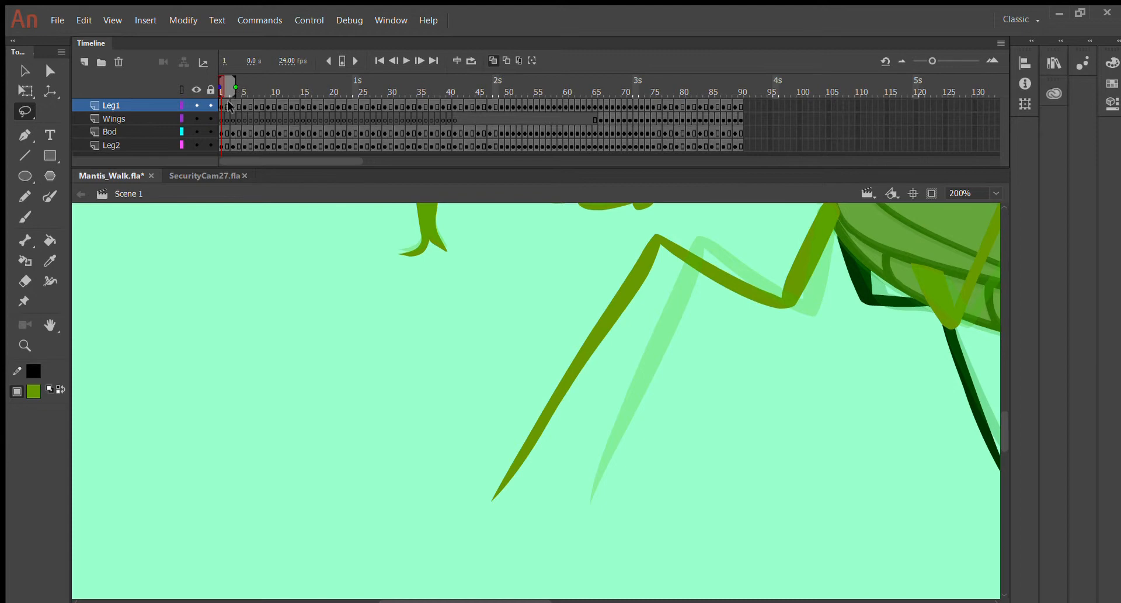
- On frame 3 of the Leg1 layer, select the lower foreleg with the Lasso and rotate it clockwise
click(230, 106)
scroll(368, 215, up, 3)
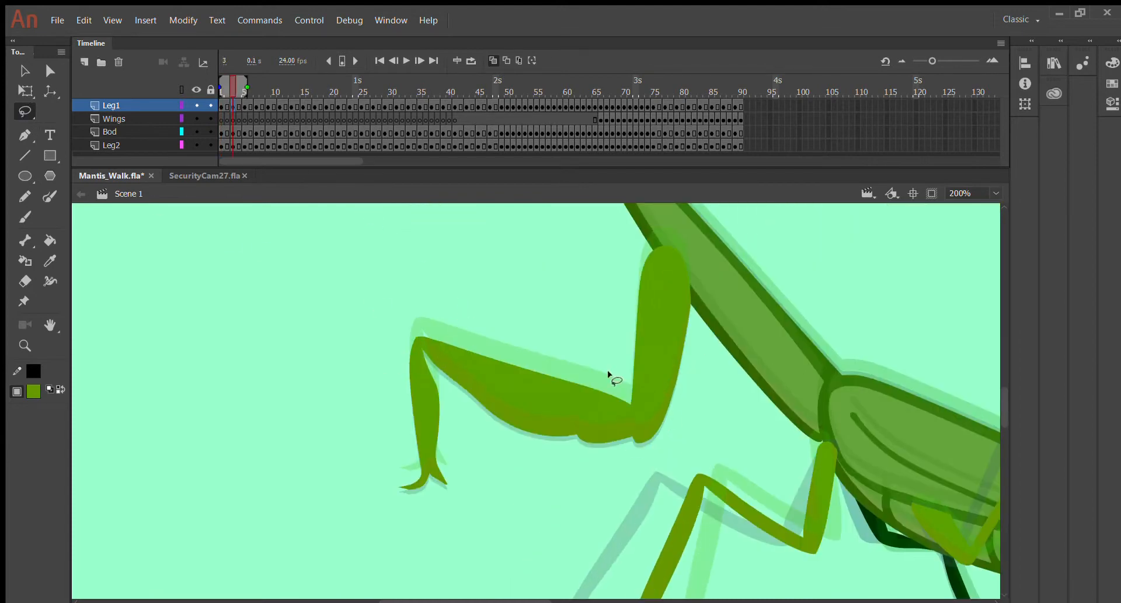
mouse_move(608, 372)
mouse_down()
mouse_move(655, 463)
mouse_move(510, 486)
mouse_move(415, 534)
mouse_move(324, 483)
mouse_move(330, 367)
mouse_move(397, 309)
mouse_move(558, 301)
mouse_move(623, 388)
mouse_up()
key(ctrl+y)
key(ctrl+y)
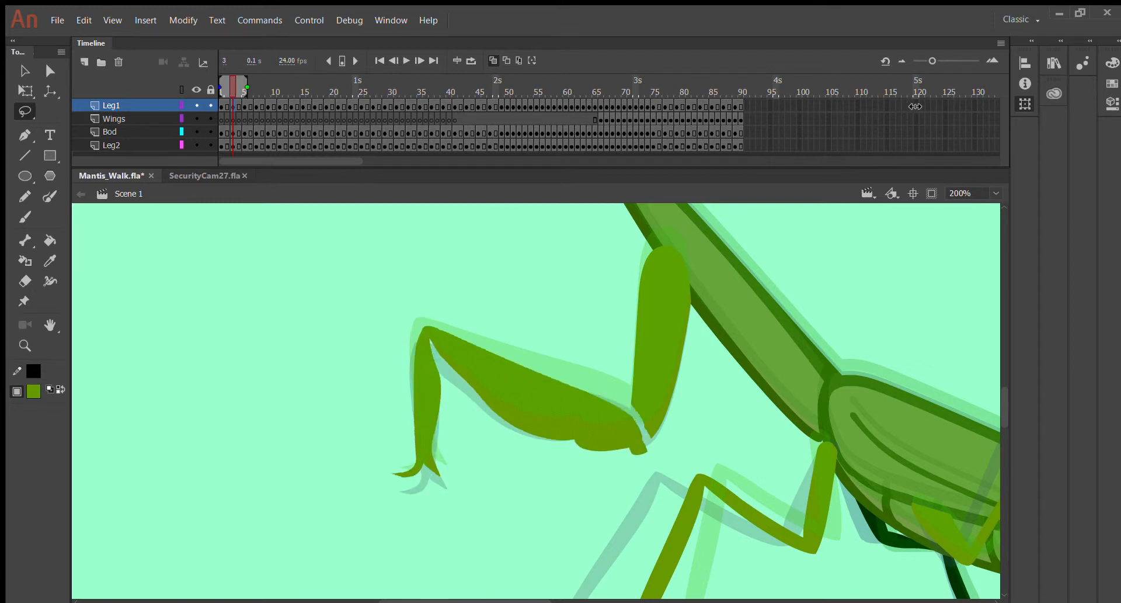
drag(915, 107, 930, 108)
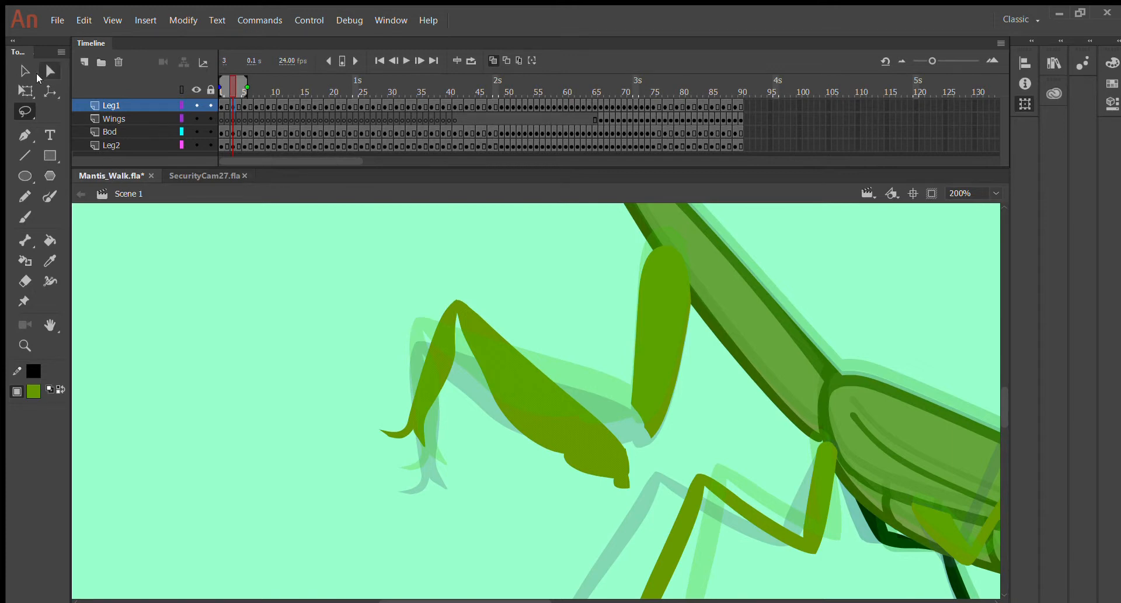
- Move the rotated foreleg back onto the elbow of the upper segment and nudge it slightly left
click(22, 62)
drag(534, 411, 559, 364)
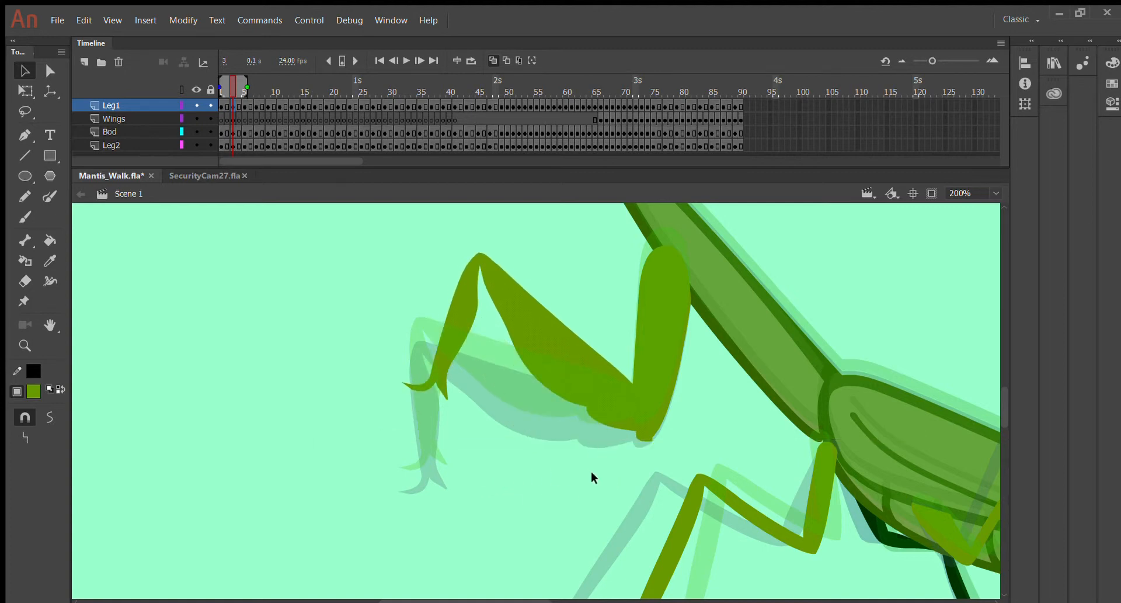
key(Left)
key(Left)
key(Left)
key(Left)
key(Left)
key(Left)
key(Right)
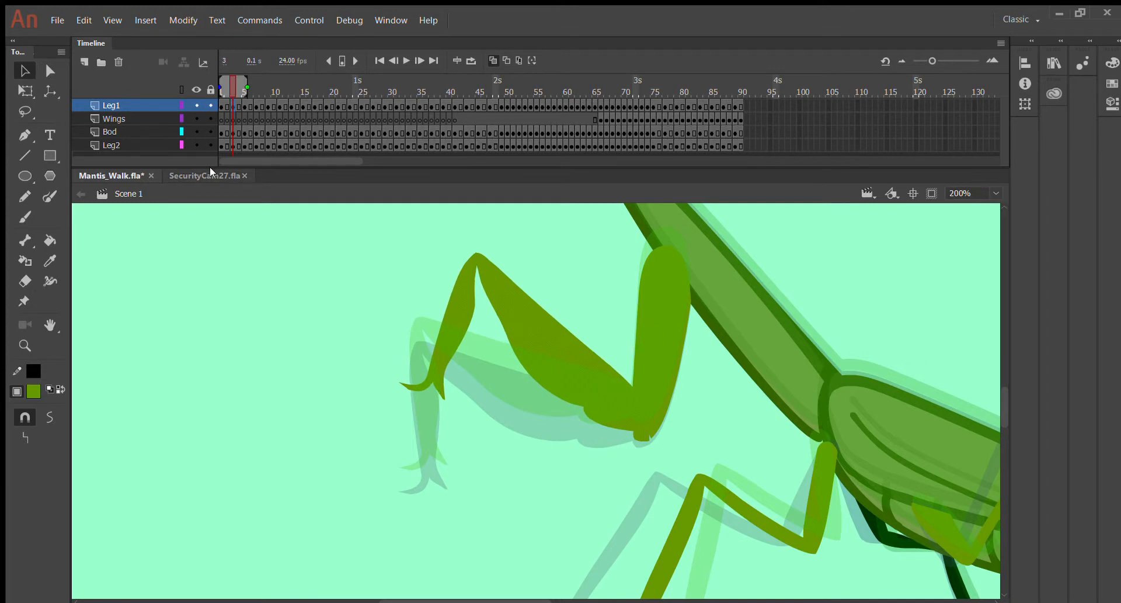
- Adjust the outlines at the foreleg's elbow so the rotated part blends into the upper segment
key(ctrl+equal)
scroll(878, 300, down, 3)
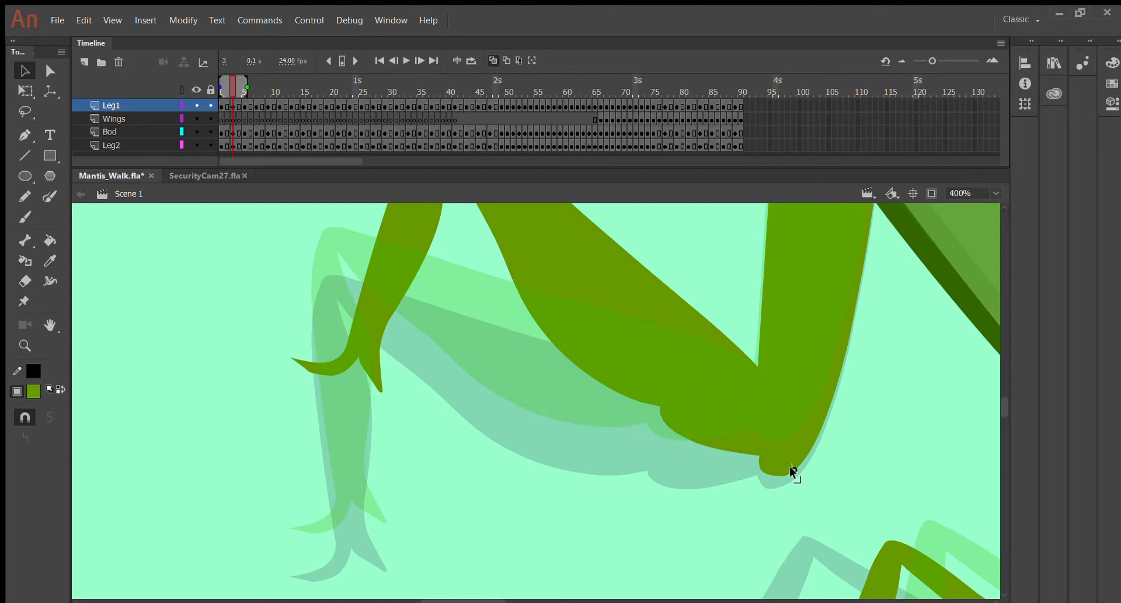
drag(786, 457, 758, 403)
mouse_move(780, 440)
mouse_down()
mouse_move(751, 468)
mouse_move(766, 436)
mouse_up()
- Compare the foreleg's pose on frames 2 and 3, ending on frame 3
scroll(236, 277, up, 10)
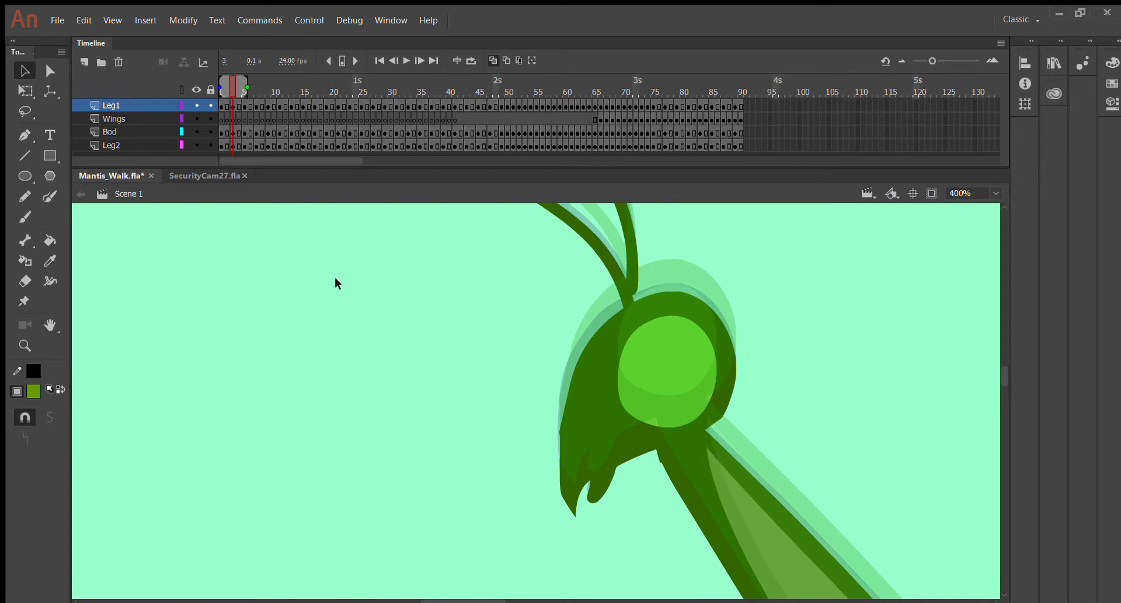
scroll(675, 295, down, 10)
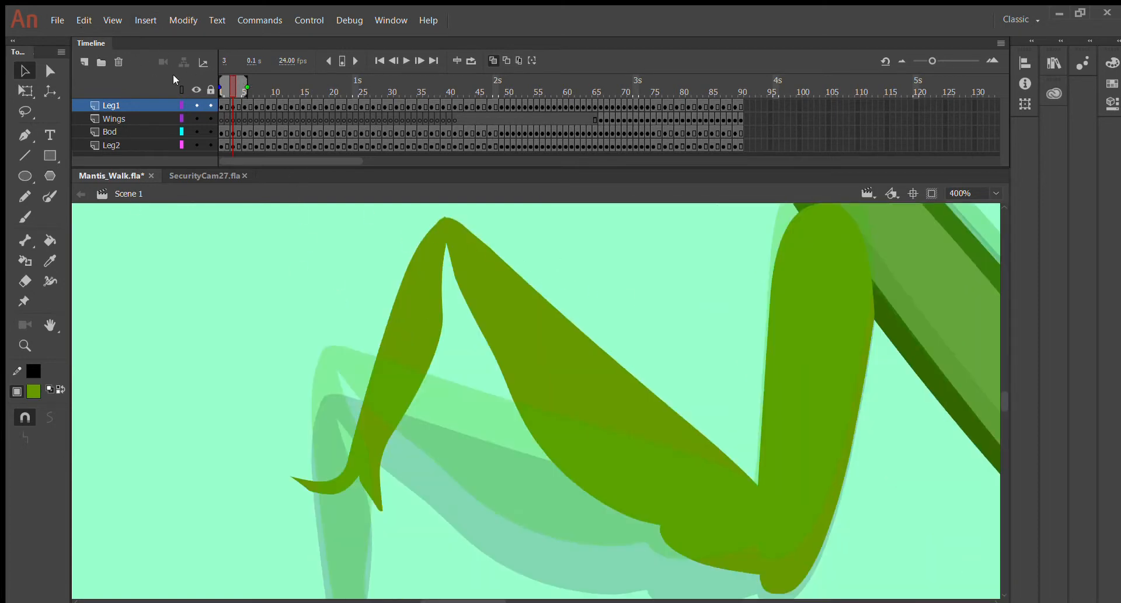
mouse_move(231, 84)
mouse_down()
mouse_move(223, 84)
mouse_move(253, 89)
mouse_move(226, 79)
mouse_up()
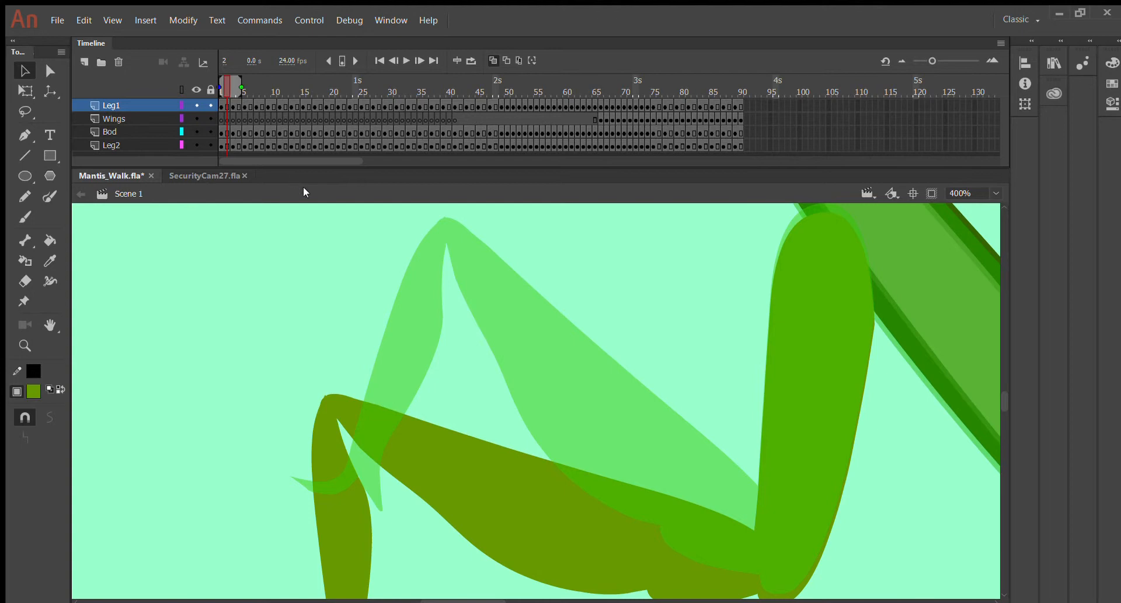
key(period)
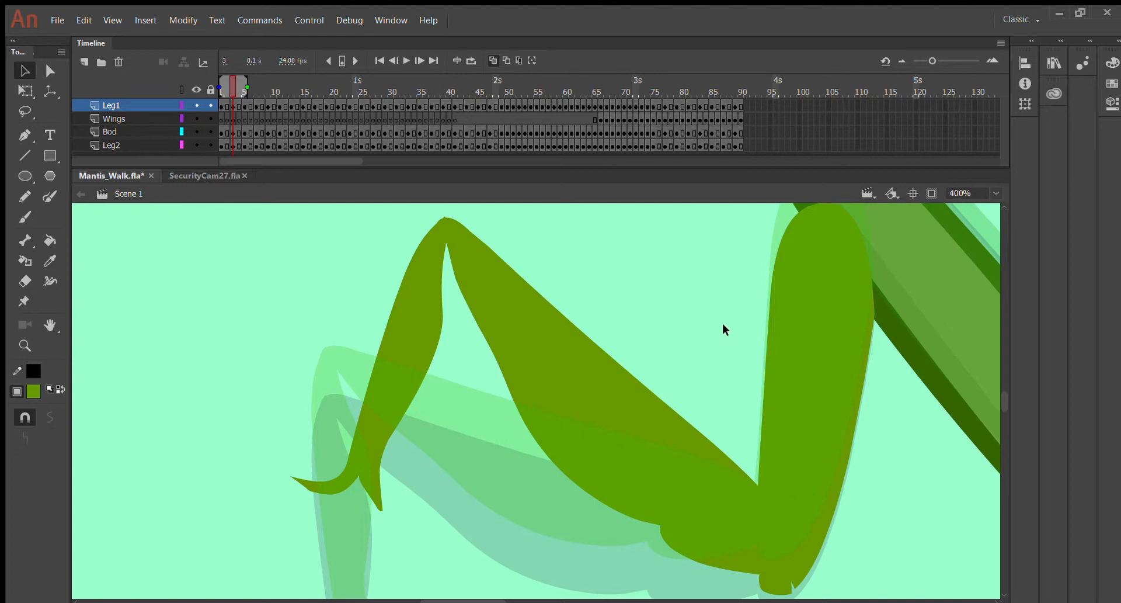
- Undo the foreleg's rotation and joint adjustments on frame 3
drag(613, 432, 574, 526)
key(ctrl+z)
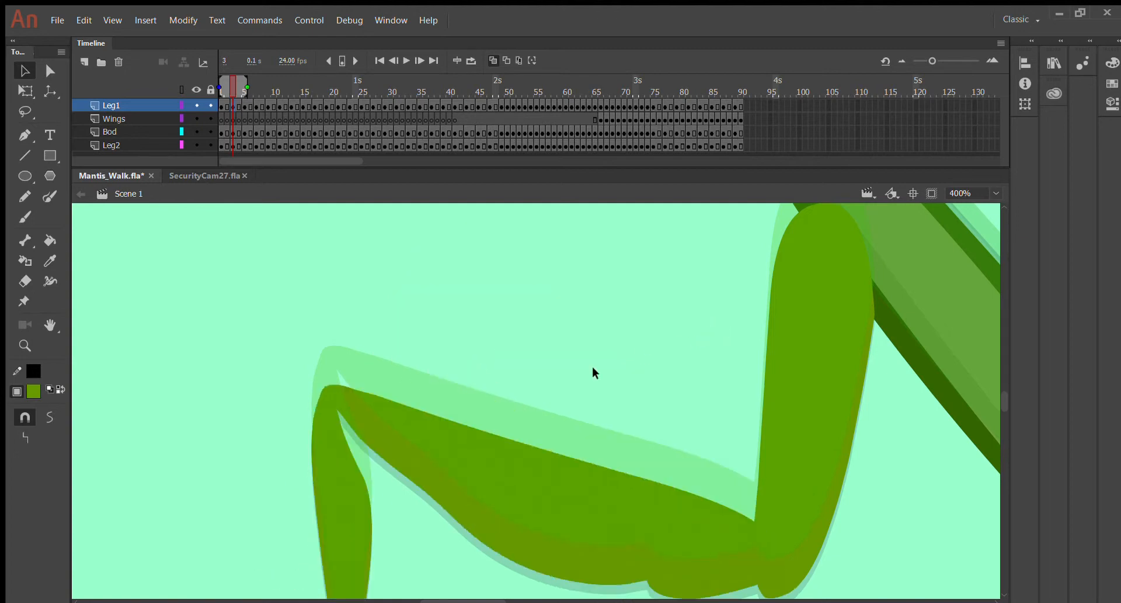
click(459, 233)
scroll(757, 367, down, 5)
scroll(357, 459, down, 2)
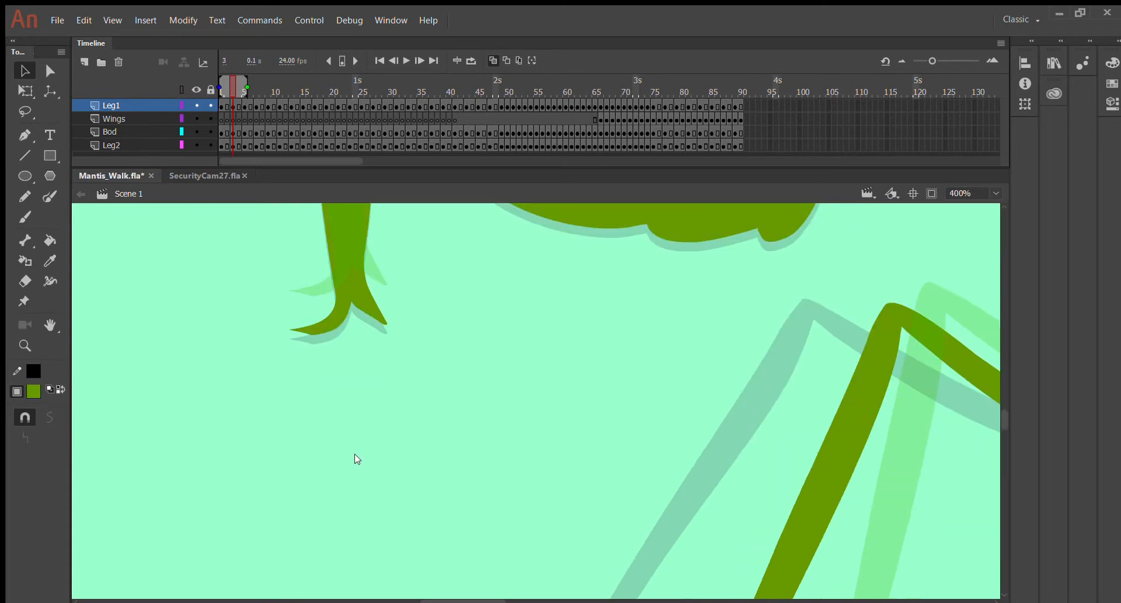
scroll(358, 459, up, 5)
scroll(285, 322, down, 5)
- Switch to the SecurityCam27.fla document and examine the top-view male and cashier characters up close, ending at 100% zoom
click(222, 169)
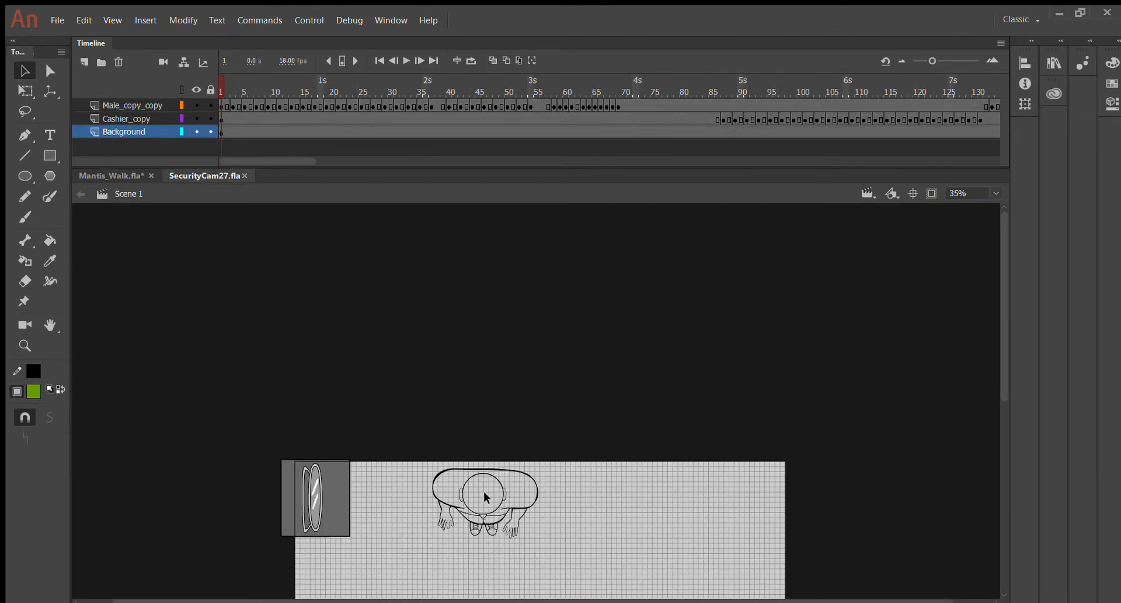
scroll(415, 447, down, 6)
scroll(415, 444, up, 2)
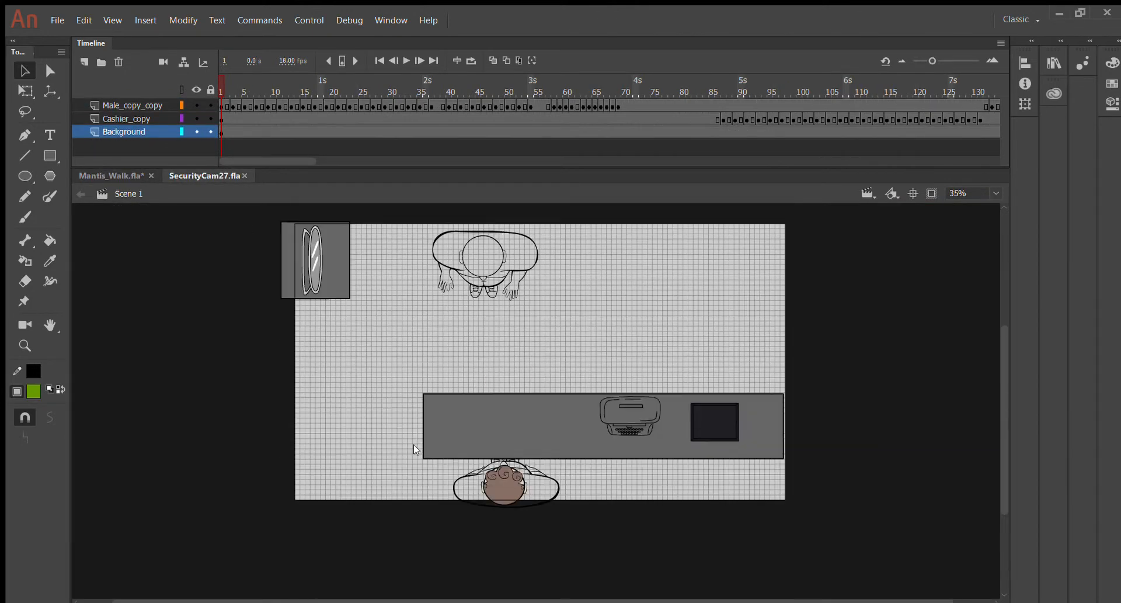
key(ctrl+equal)
key(ctrl+equal)
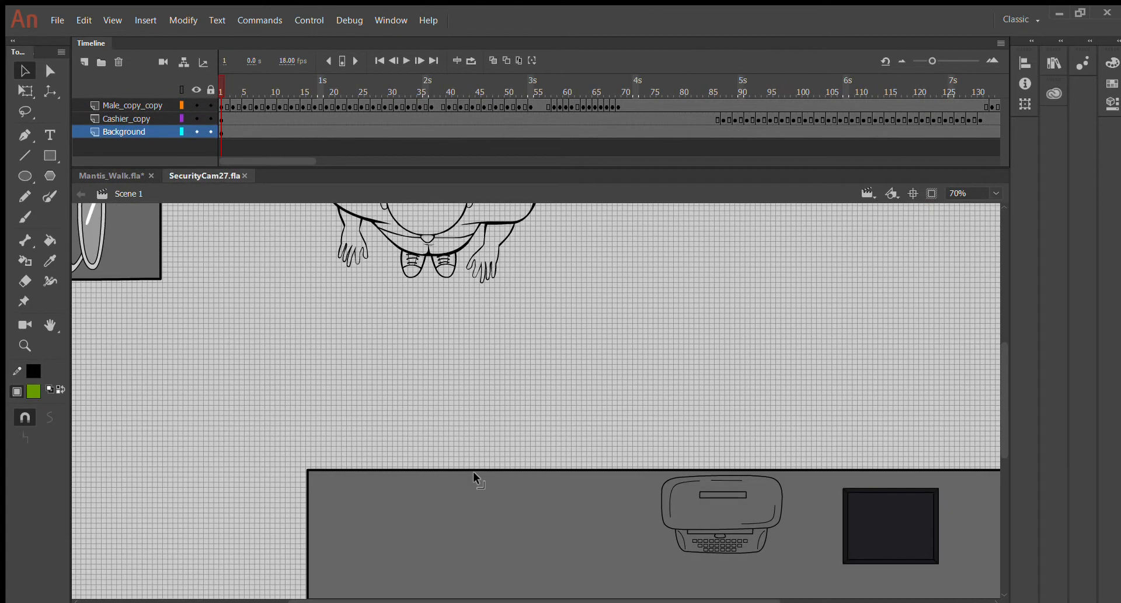
scroll(476, 485, down, 6)
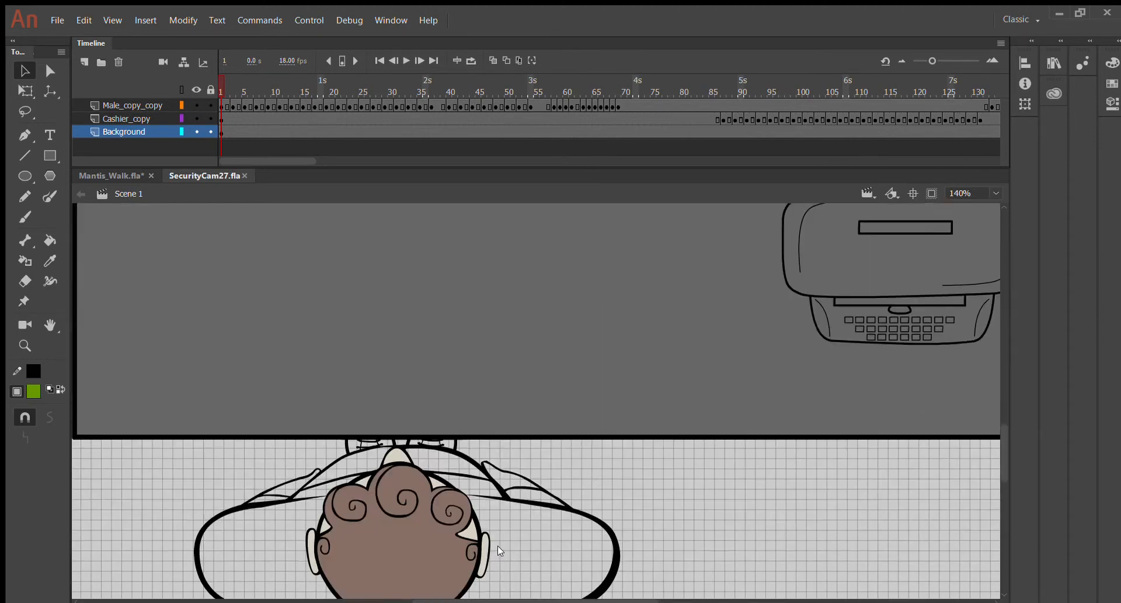
scroll(619, 377, up, 3)
scroll(619, 369, down, 7)
scroll(450, 292, up, 2)
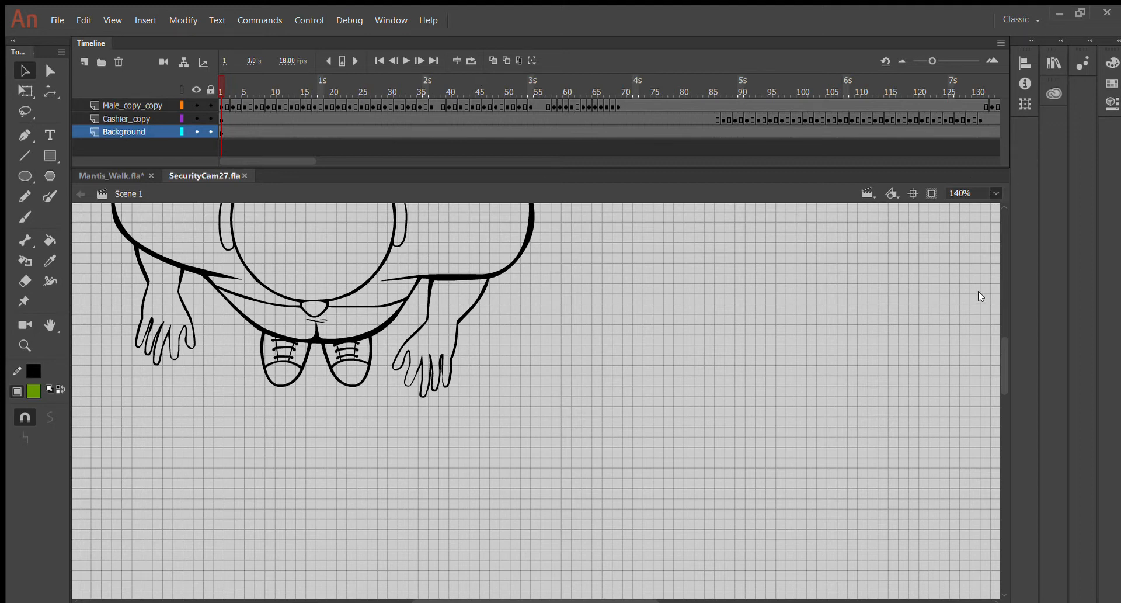
key(ctrl+1)
scroll(359, 349, down, 6)
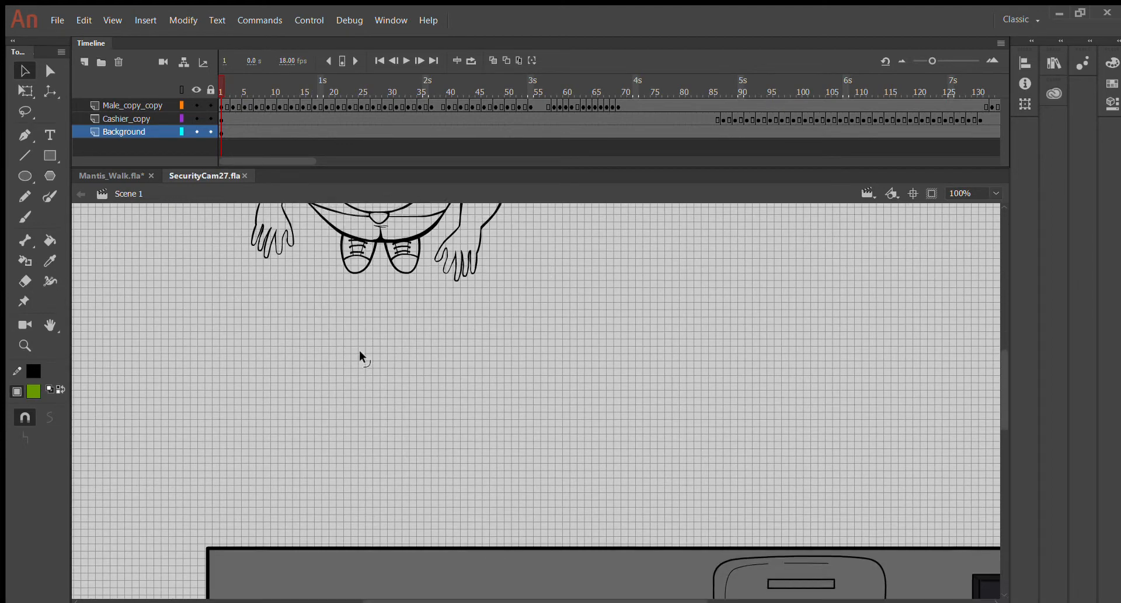
scroll(361, 355, up, 5)
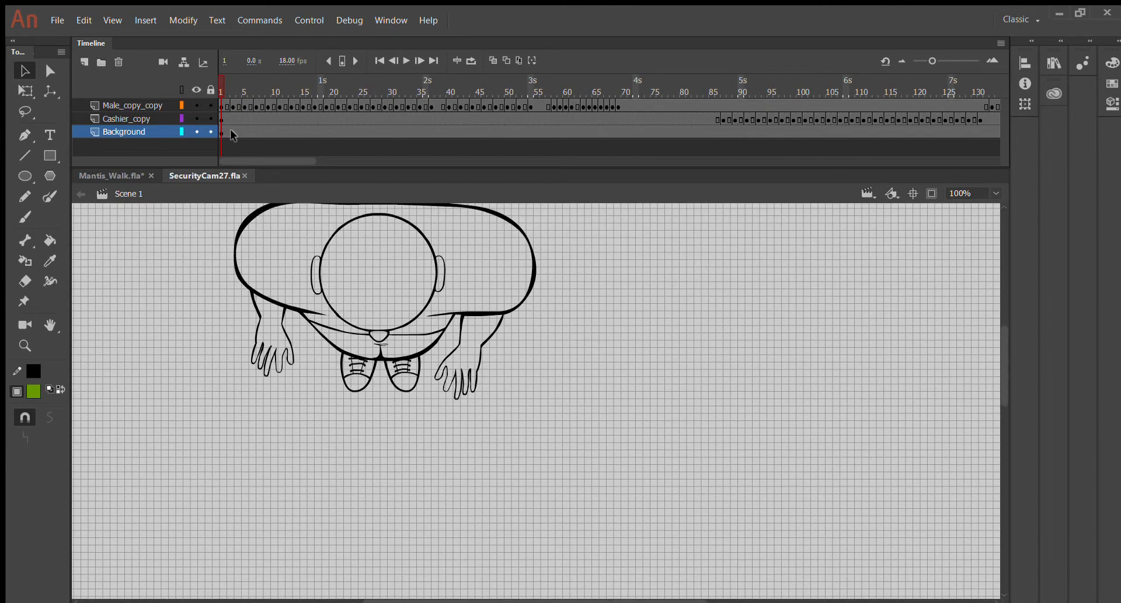
- Scrub the male character's animation to about frame 27, back to frame 1 and on to frame 6
drag(217, 82, 371, 89)
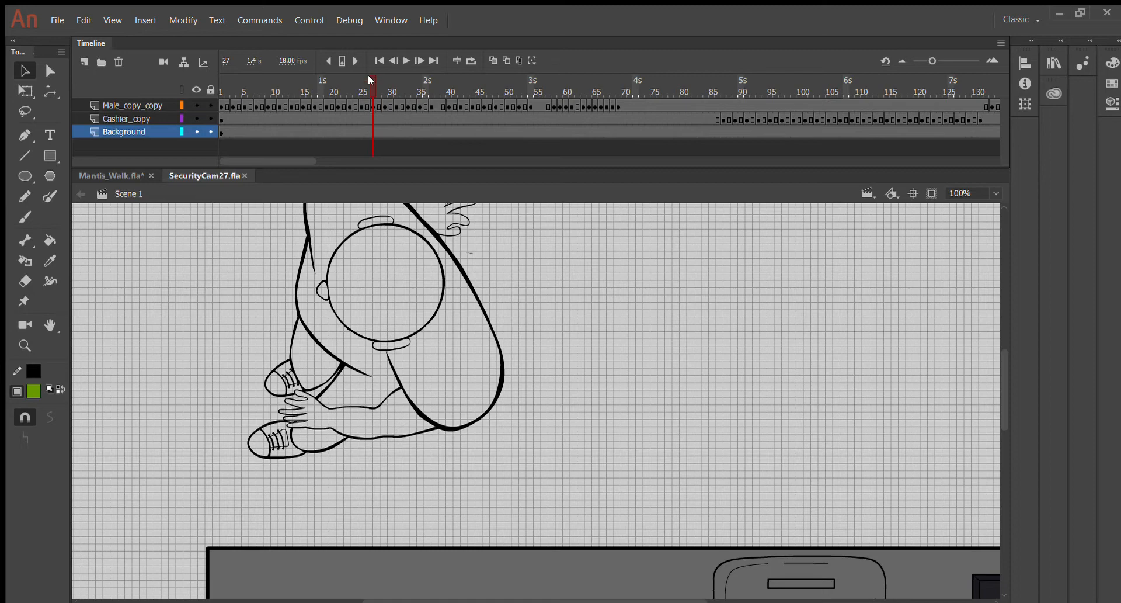
click(380, 85)
drag(381, 84, 313, 107)
scroll(367, 327, up, 3)
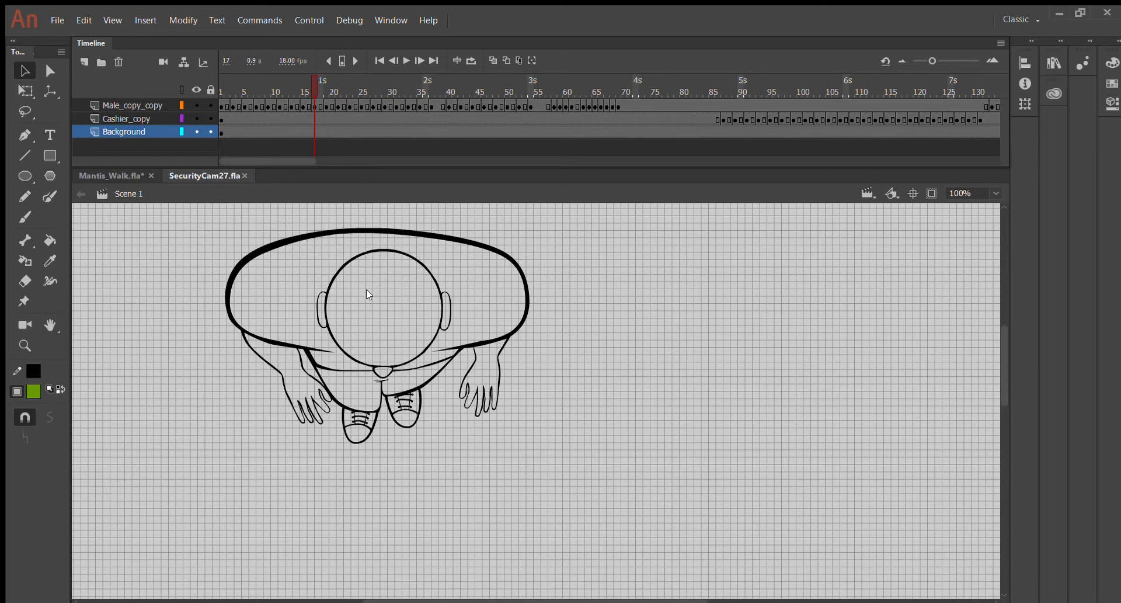
mouse_move(258, 83)
mouse_down()
mouse_move(381, 93)
mouse_move(235, 95)
mouse_move(173, 114)
mouse_move(253, 118)
mouse_move(439, 172)
mouse_move(8, 159)
mouse_up()
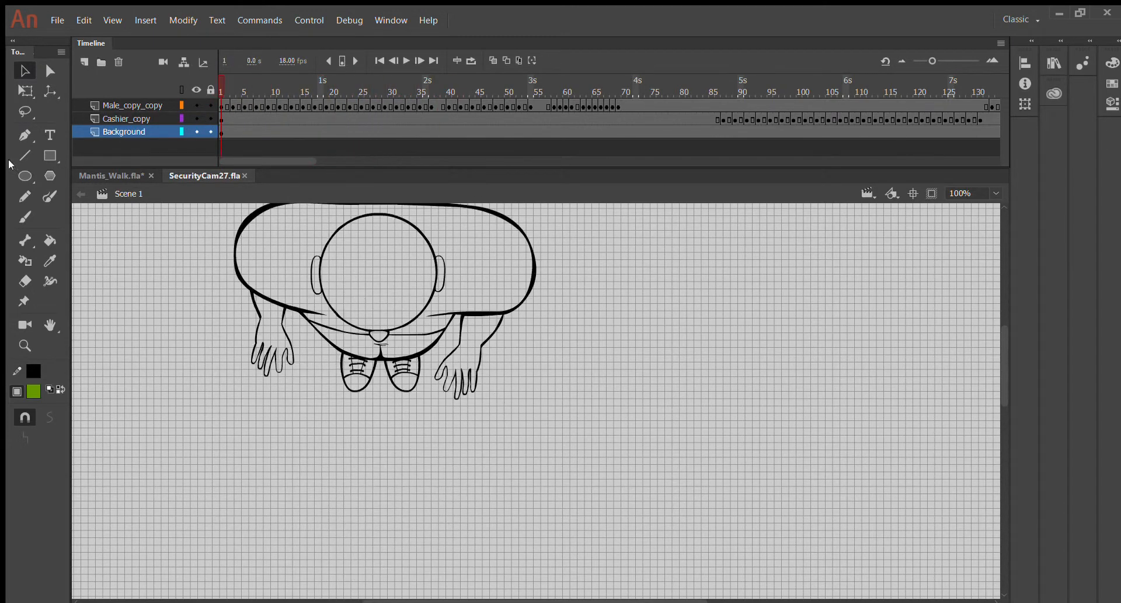
click(247, 86)
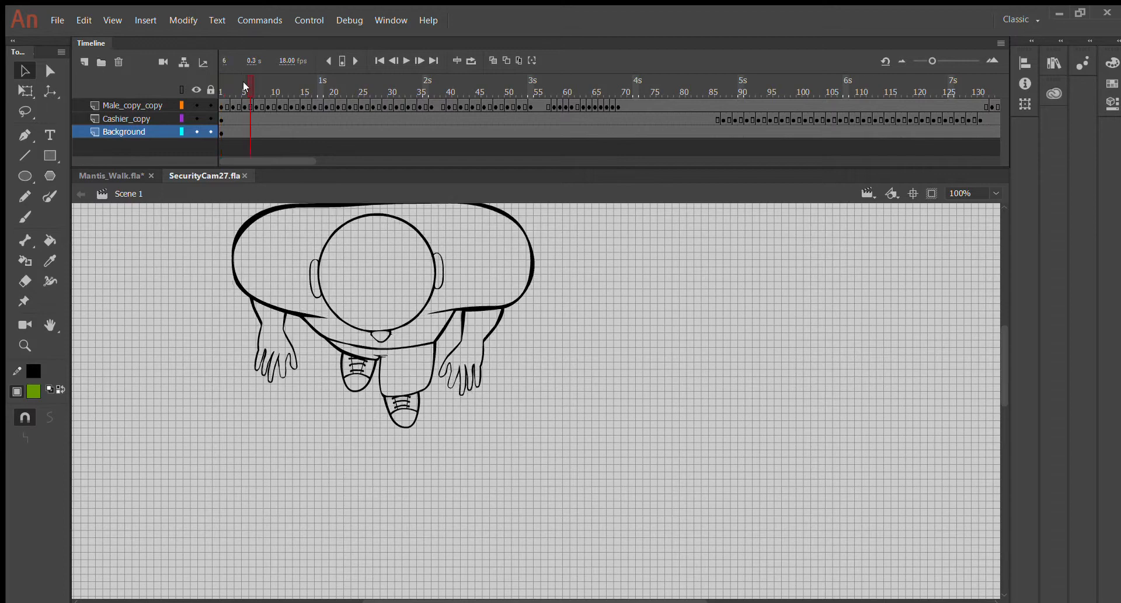
- Scrub the male character's walk animation back to frame 1 and forward to frame 12
mouse_move(231, 87)
mouse_down()
mouse_move(398, 101)
mouse_move(227, 97)
mouse_move(381, 81)
mouse_move(123, 96)
mouse_up()
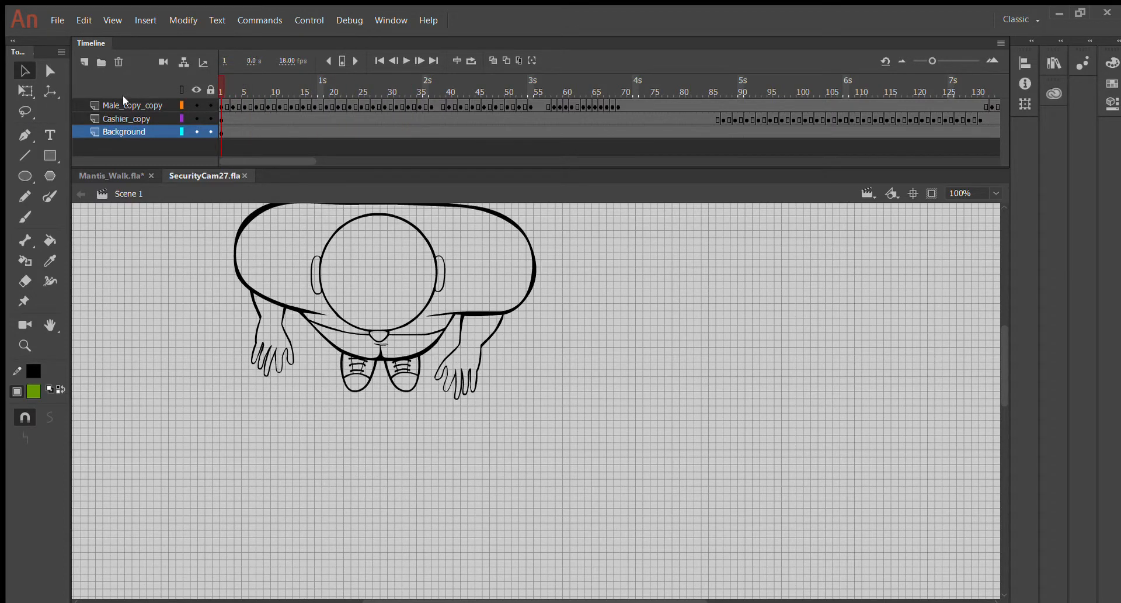
mouse_move(173, 146)
mouse_down()
mouse_move(278, 124)
mouse_move(107, 155)
mouse_up()
mouse_move(220, 74)
mouse_down()
mouse_move(363, 118)
mouse_move(194, 93)
mouse_move(141, 128)
mouse_move(269, 160)
mouse_move(386, 213)
mouse_move(296, 166)
mouse_move(229, 152)
mouse_move(383, 169)
mouse_move(346, 145)
mouse_move(266, 135)
mouse_move(336, 130)
mouse_move(285, 111)
mouse_up()
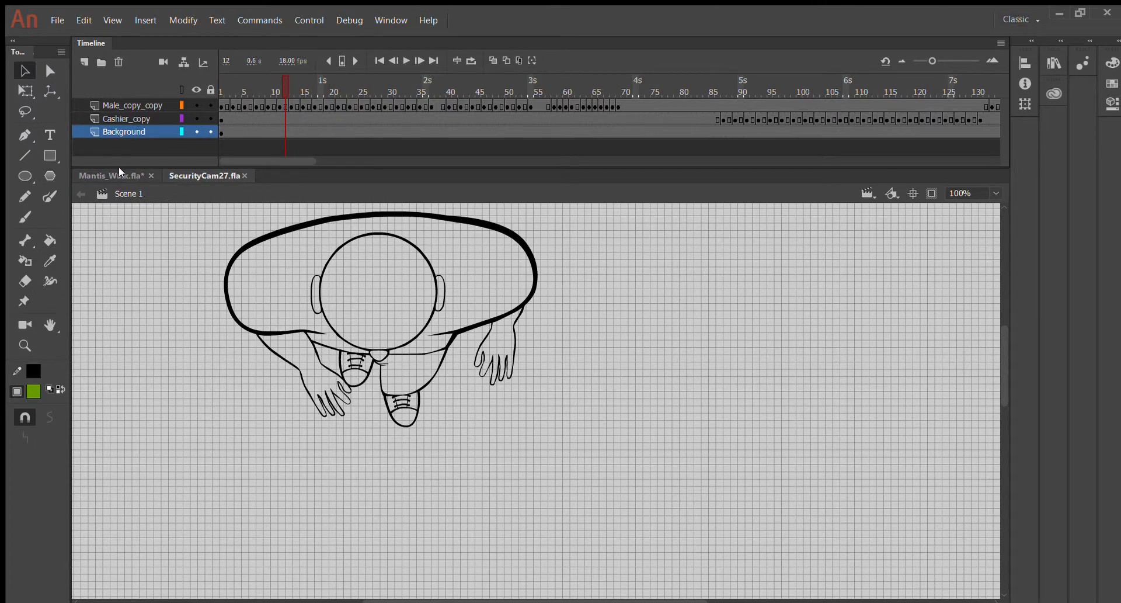
- Examine the top-view cashier character at 200% zoom and scrub the timeline back to frame 1
scroll(259, 332, down, 5)
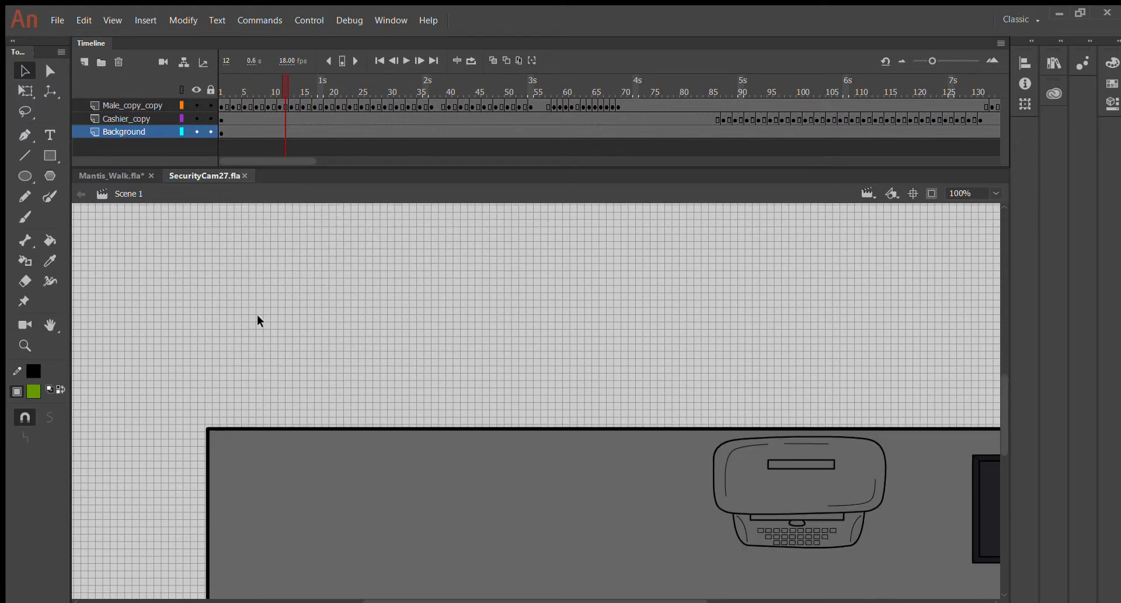
key(ctrl+minus)
key(ctrl+equal)
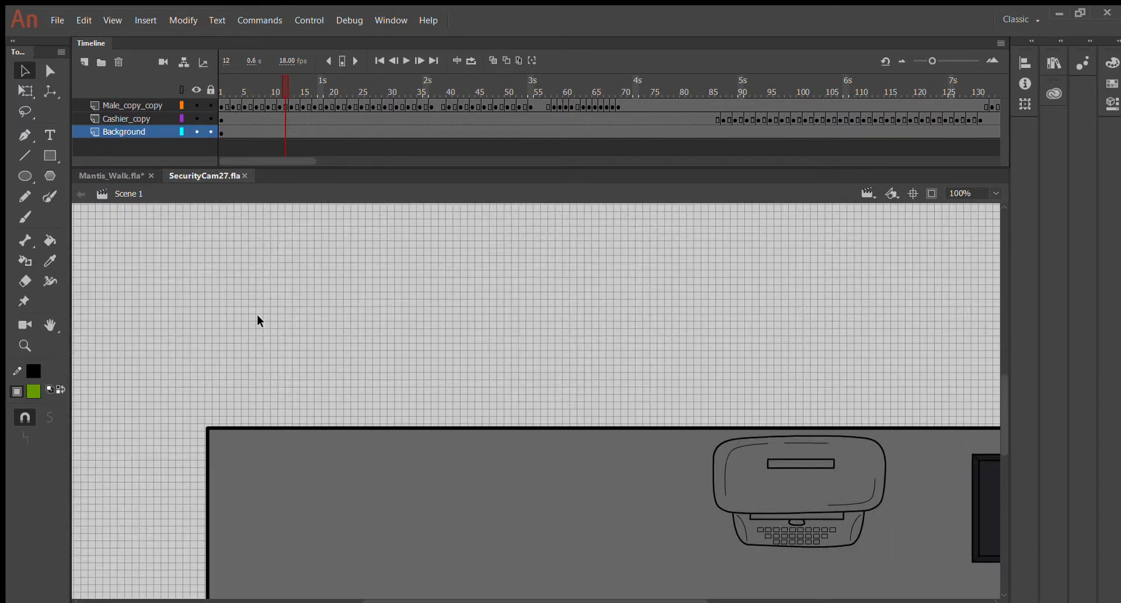
key(ctrl+equal)
scroll(342, 290, down, 5)
scroll(342, 289, down, 5)
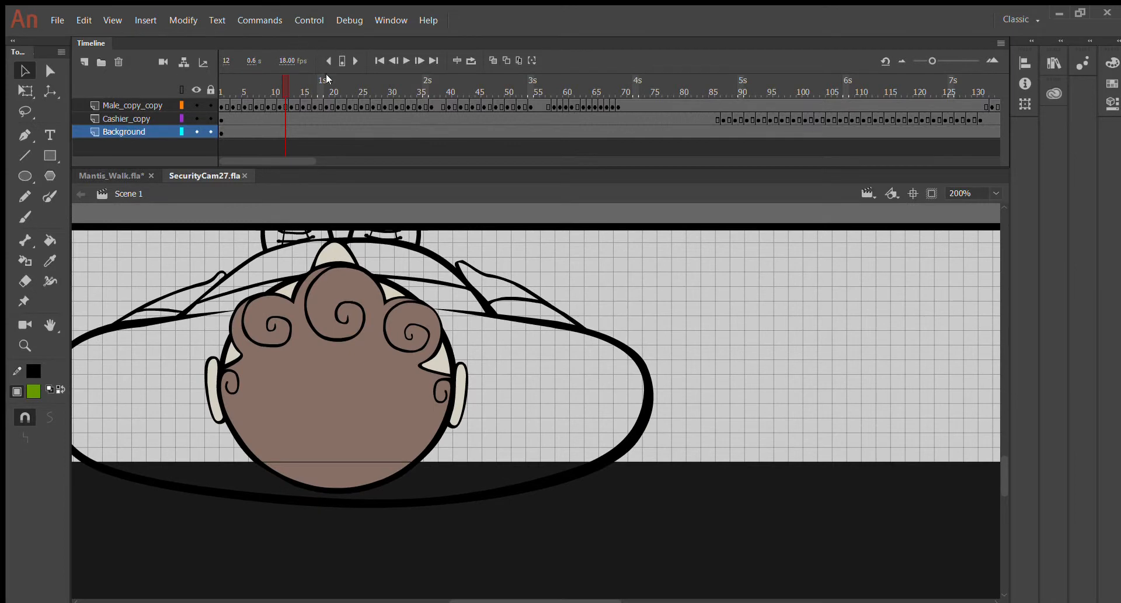
drag(284, 79, 217, 78)
- Switch to the Mantis_Walk.fla document and examine the foreleg's bent joint on frame 3 at 800% zoom
click(146, 176)
scroll(430, 320, up, 8)
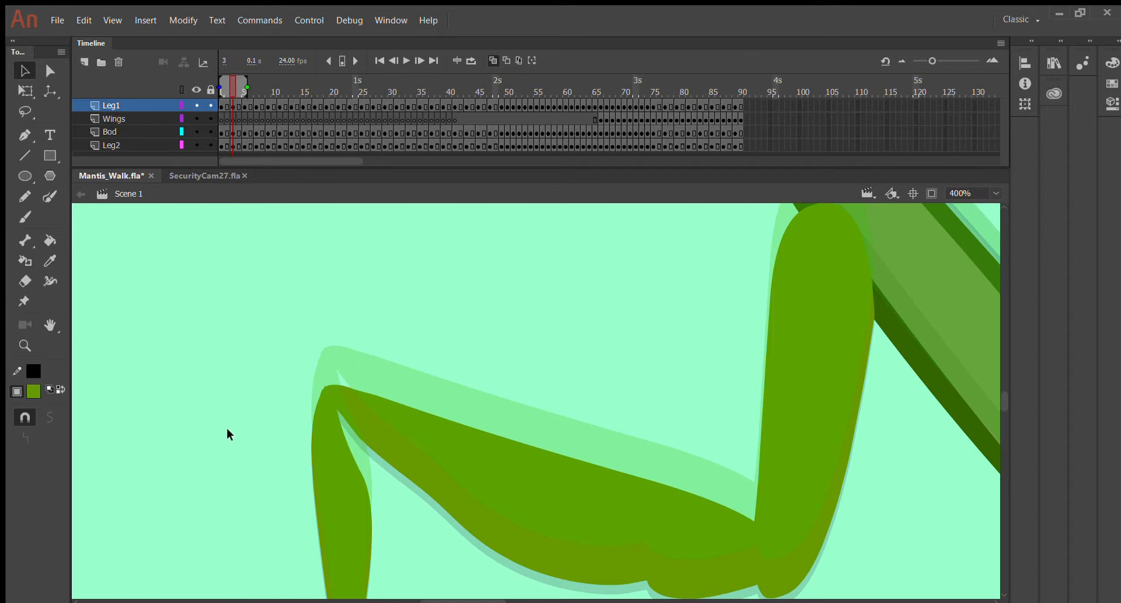
key(ctrl+equal)
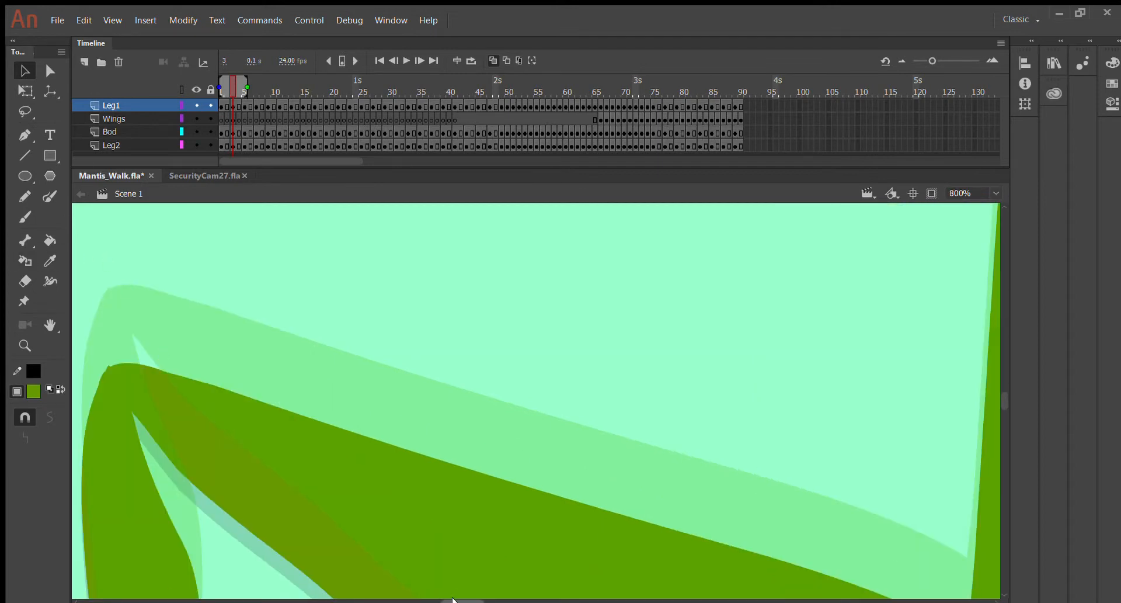
mouse_move(453, 601)
mouse_down()
mouse_move(413, 601)
mouse_move(435, 601)
mouse_up()
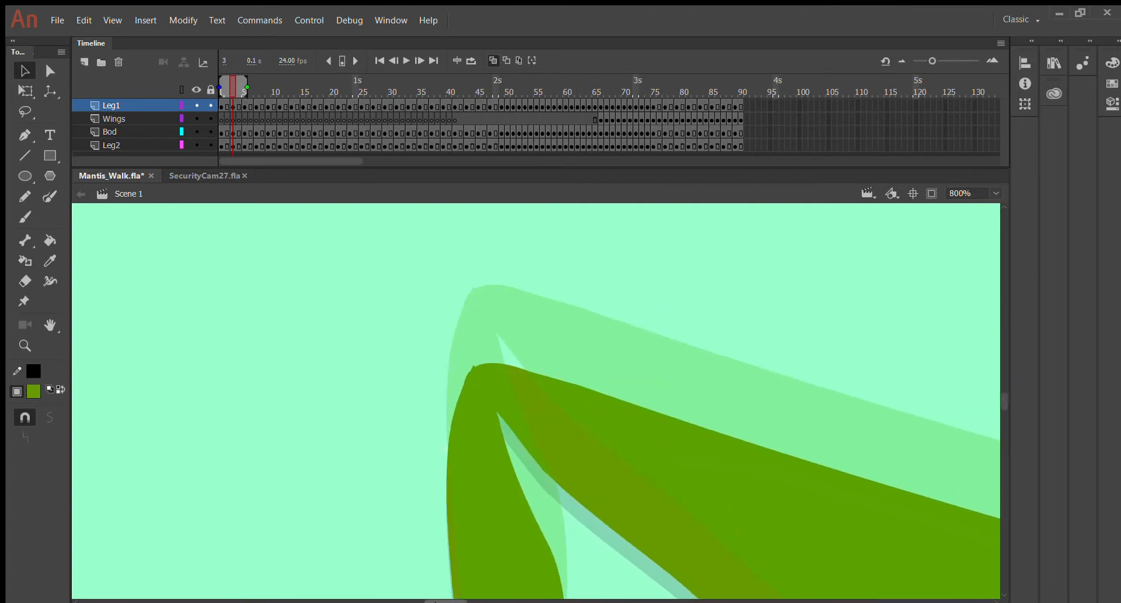
- Try to adjust the outline at the foreleg's bent joint on frame 3 and undo the change
mouse_move(498, 325)
mouse_down()
mouse_move(502, 296)
mouse_move(530, 275)
mouse_up()
key(ctrl+z)
click(467, 359)
key(Delete)
- Try shifting the foreleg slightly from its foot on frame 3, undo the move and clear the selection
scroll(454, 374, down, 10)
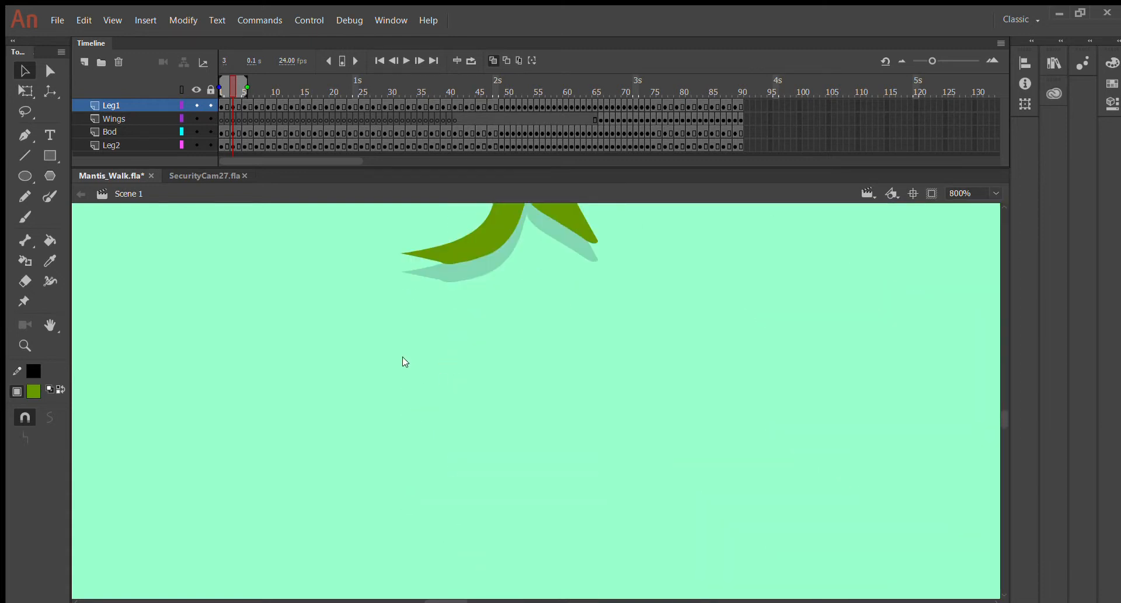
drag(434, 253, 428, 250)
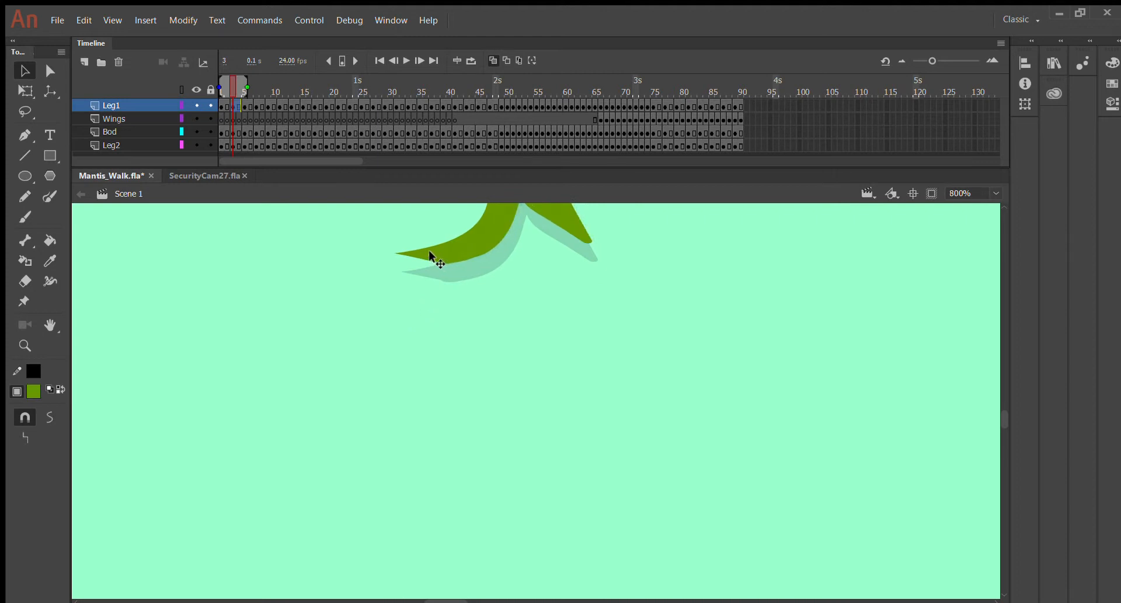
key(ctrl+z)
click(416, 454)
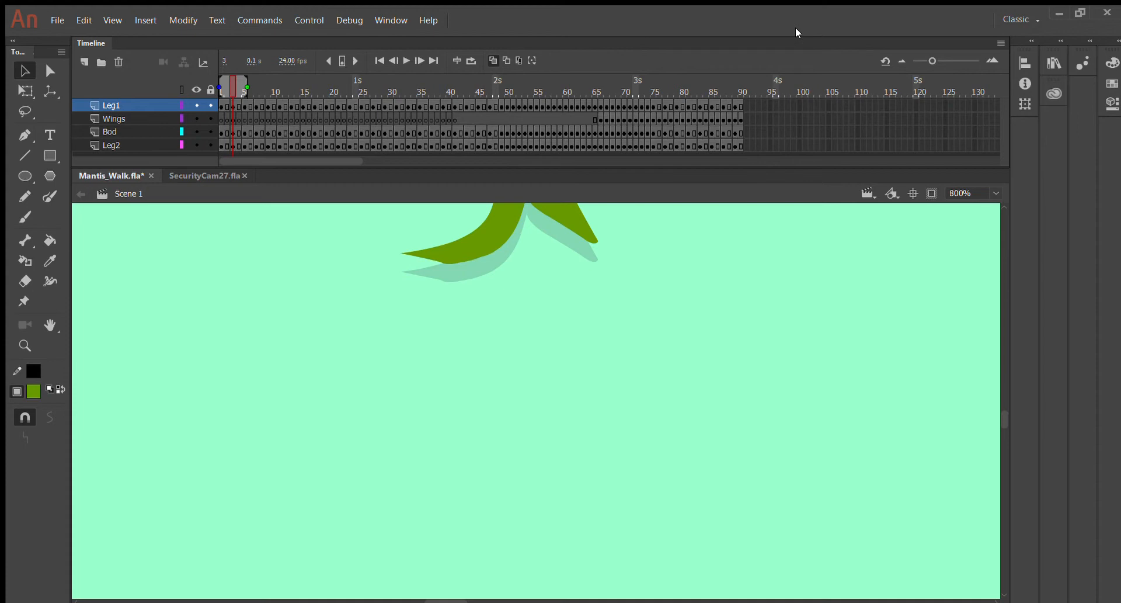
- Examine the mantis's onion-skinned poses on frame 3, ending on the abdomen and walking legs at 200% zoom
key(ctrl+minus)
key(ctrl+minus)
key(ctrl+minus)
key(ctrl+minus)
key(ctrl+equal)
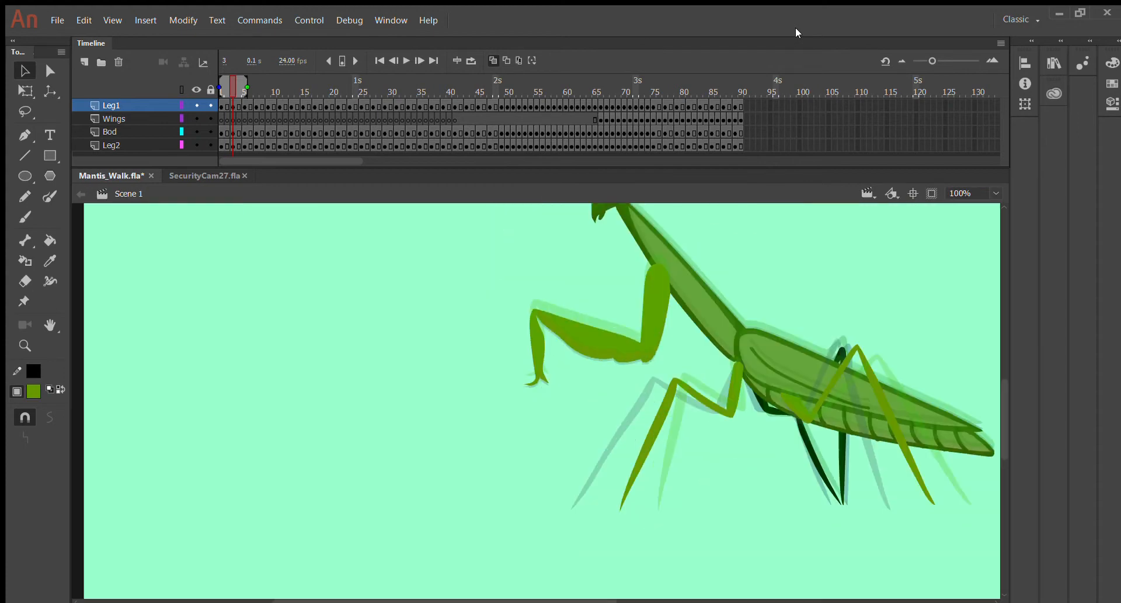
key(ctrl+equal)
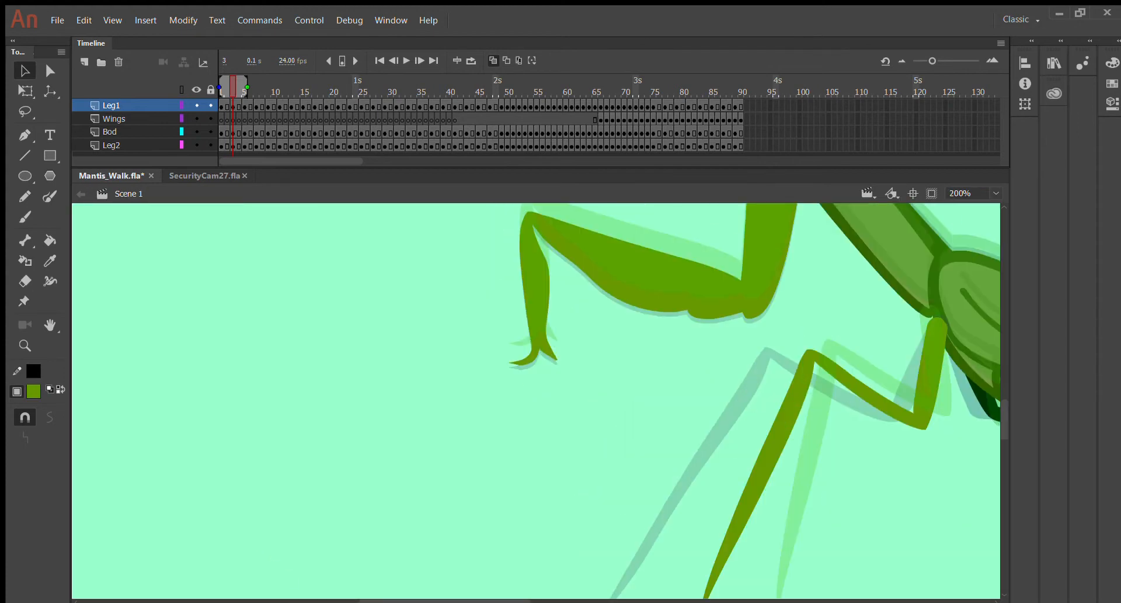
drag(509, 600, 612, 591)
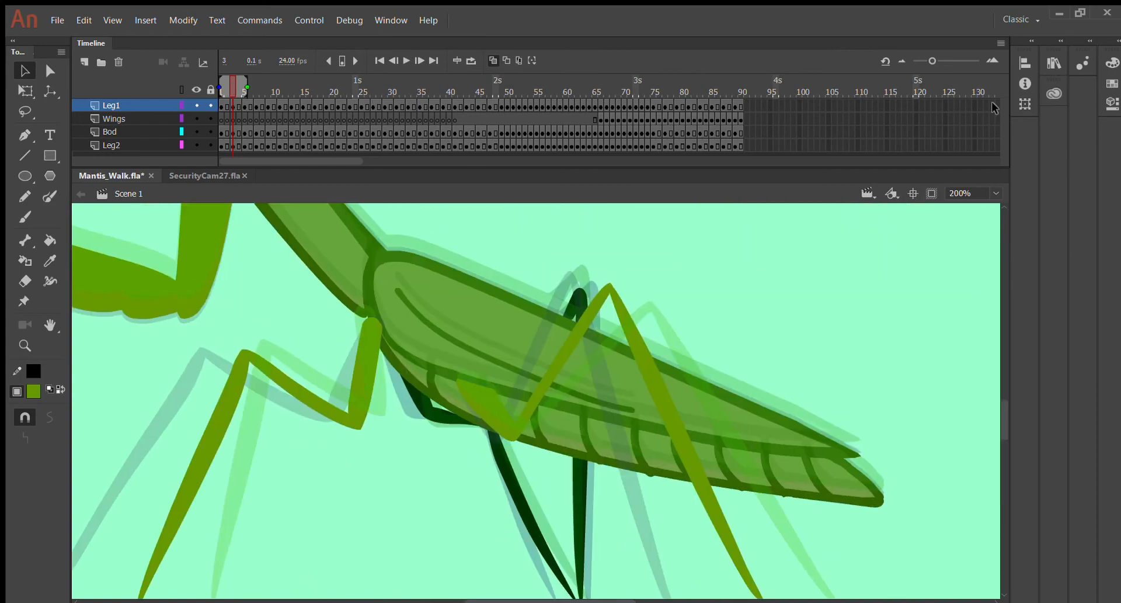